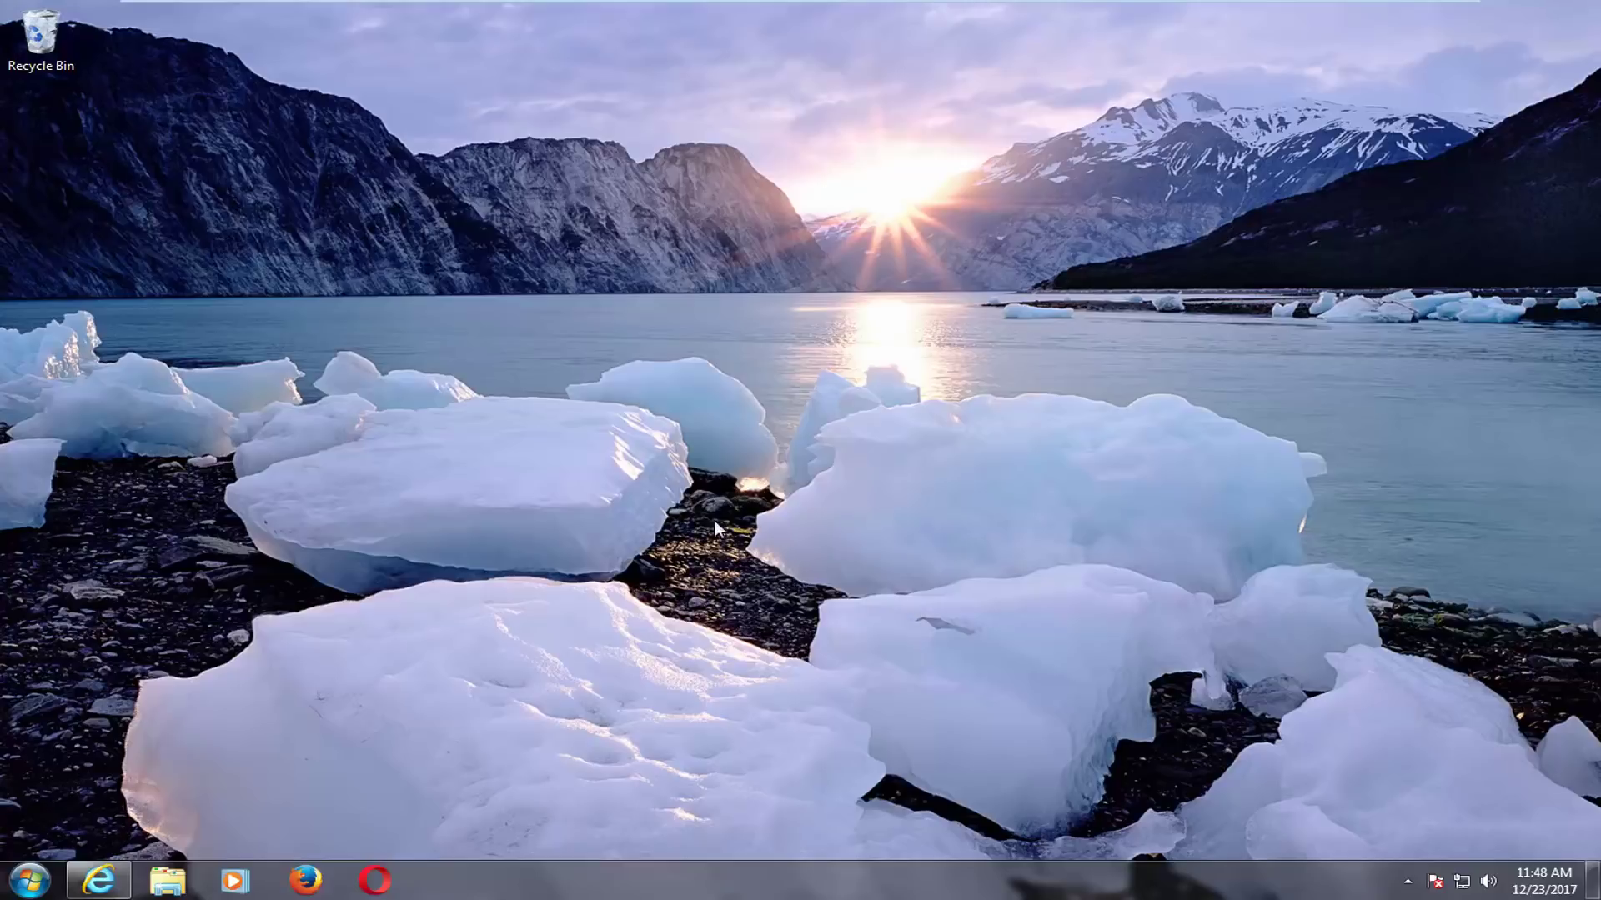
# Step: Search 'services' from the Start menu and launch the Services console
pyautogui.click(8, 891)
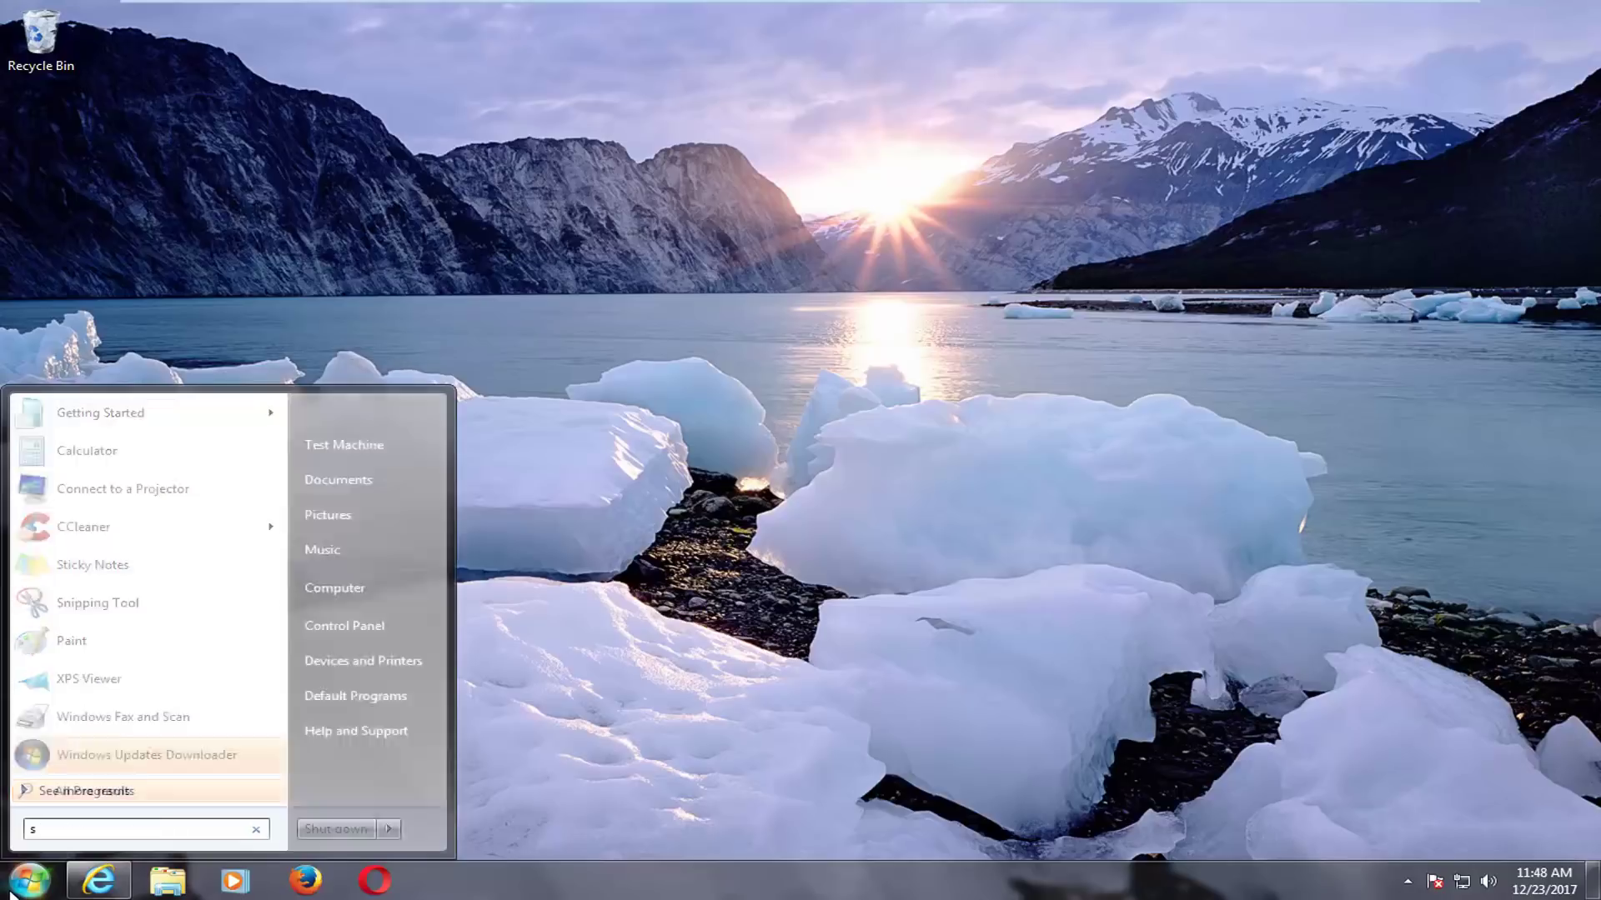
pyautogui.write('services')
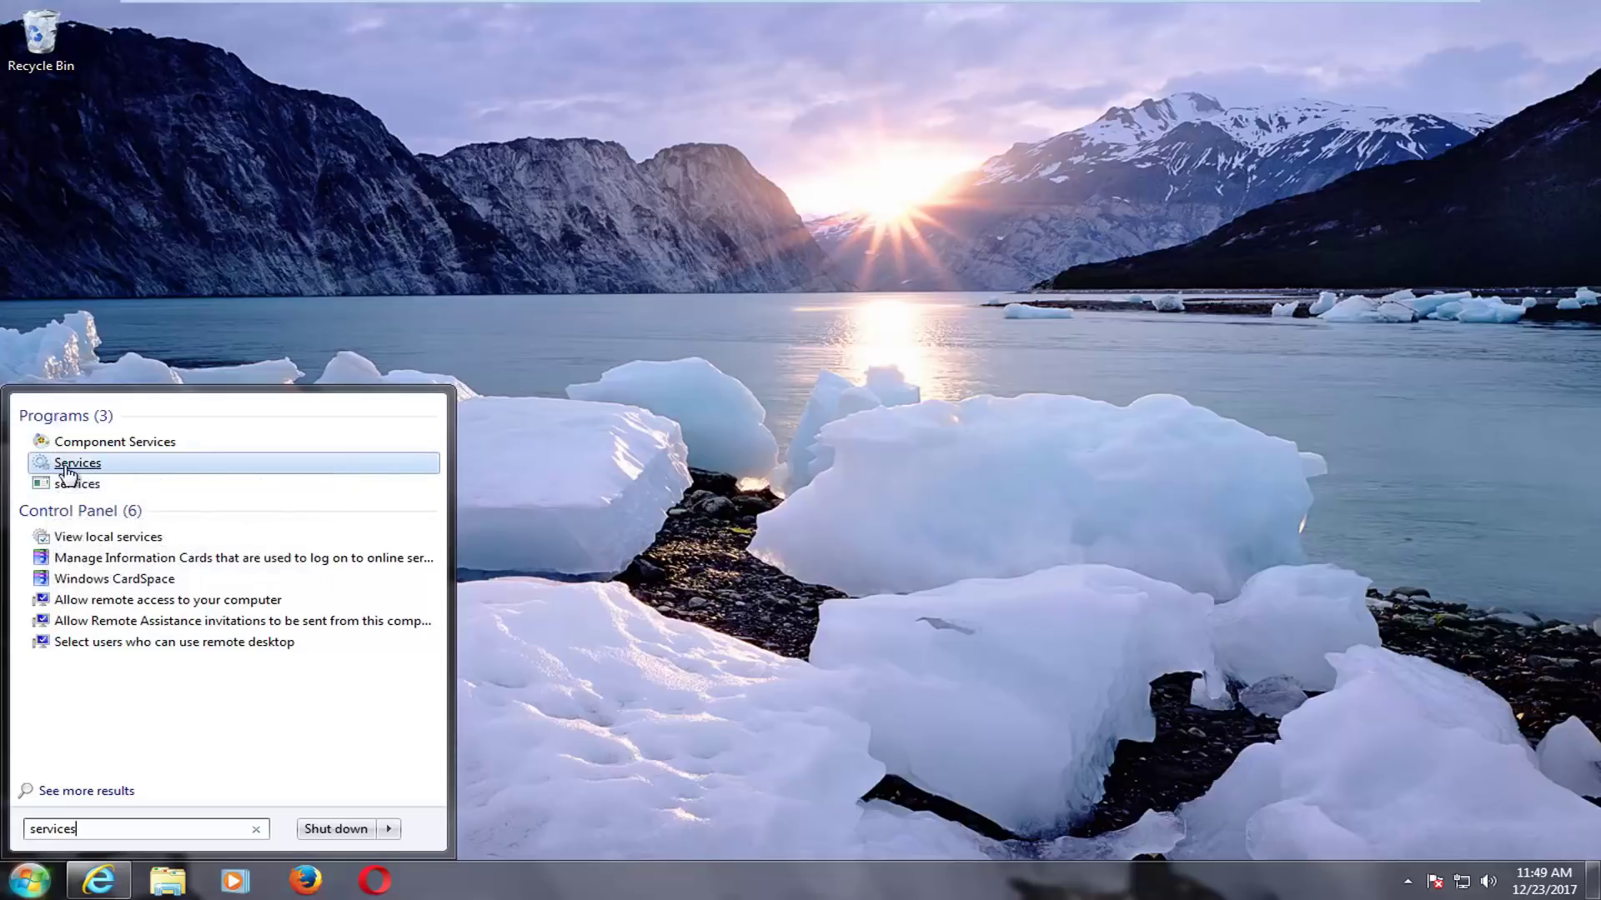
pyautogui.click(119, 467)
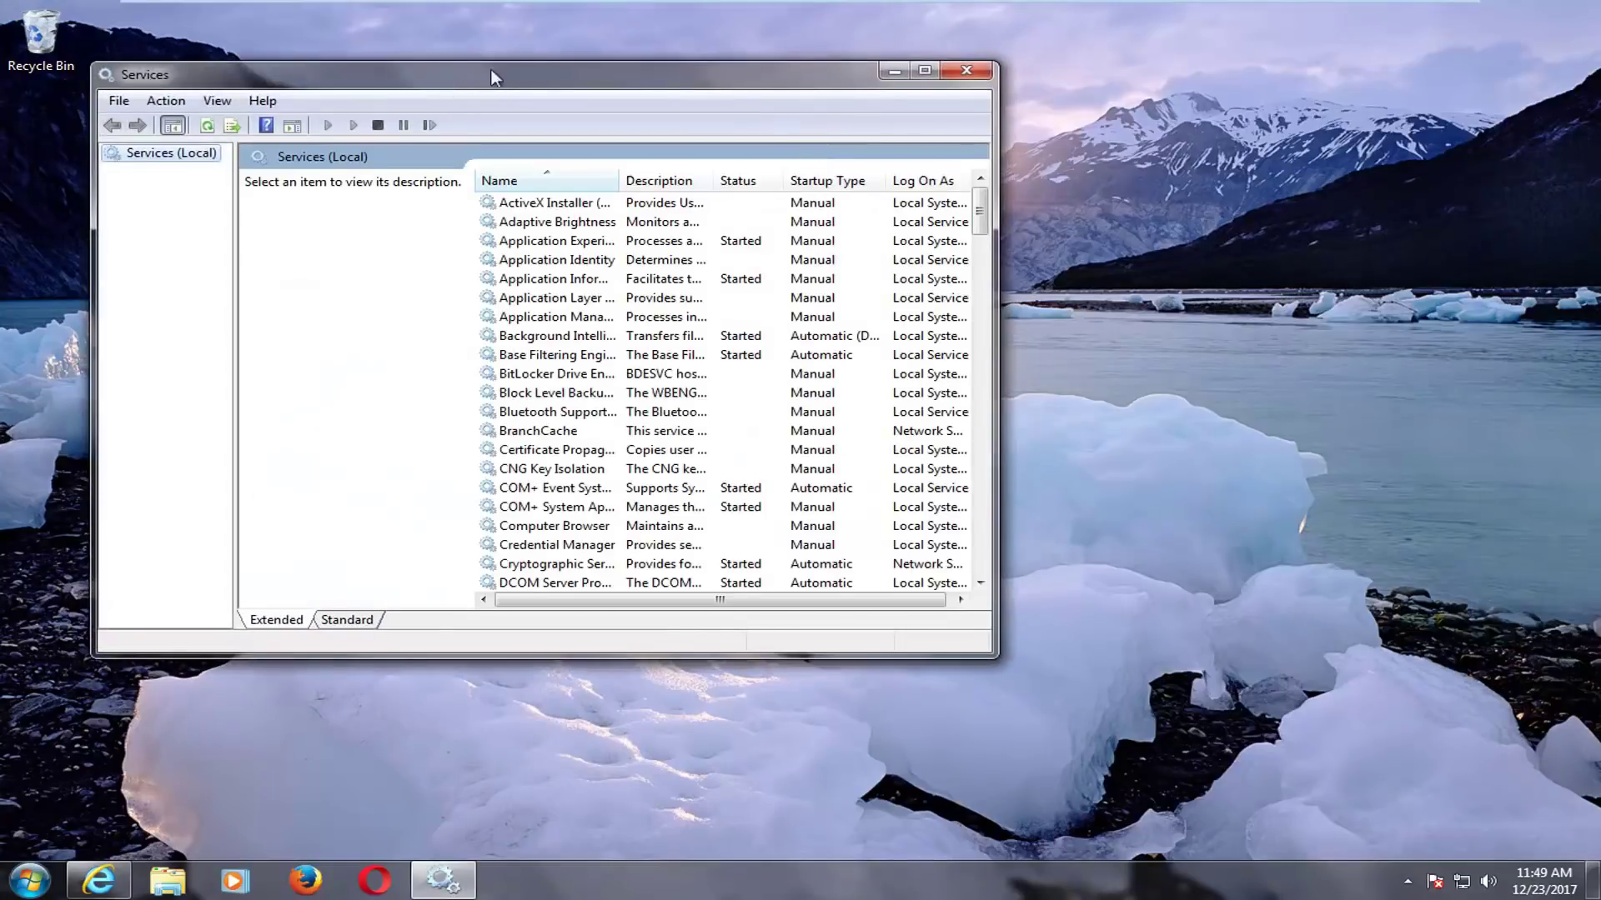
# Step: Reposition and enlarge the Services window, and auto-fit the Name column to full service names
pyautogui.moveTo(493, 77); pyautogui.dragTo(562, 62)
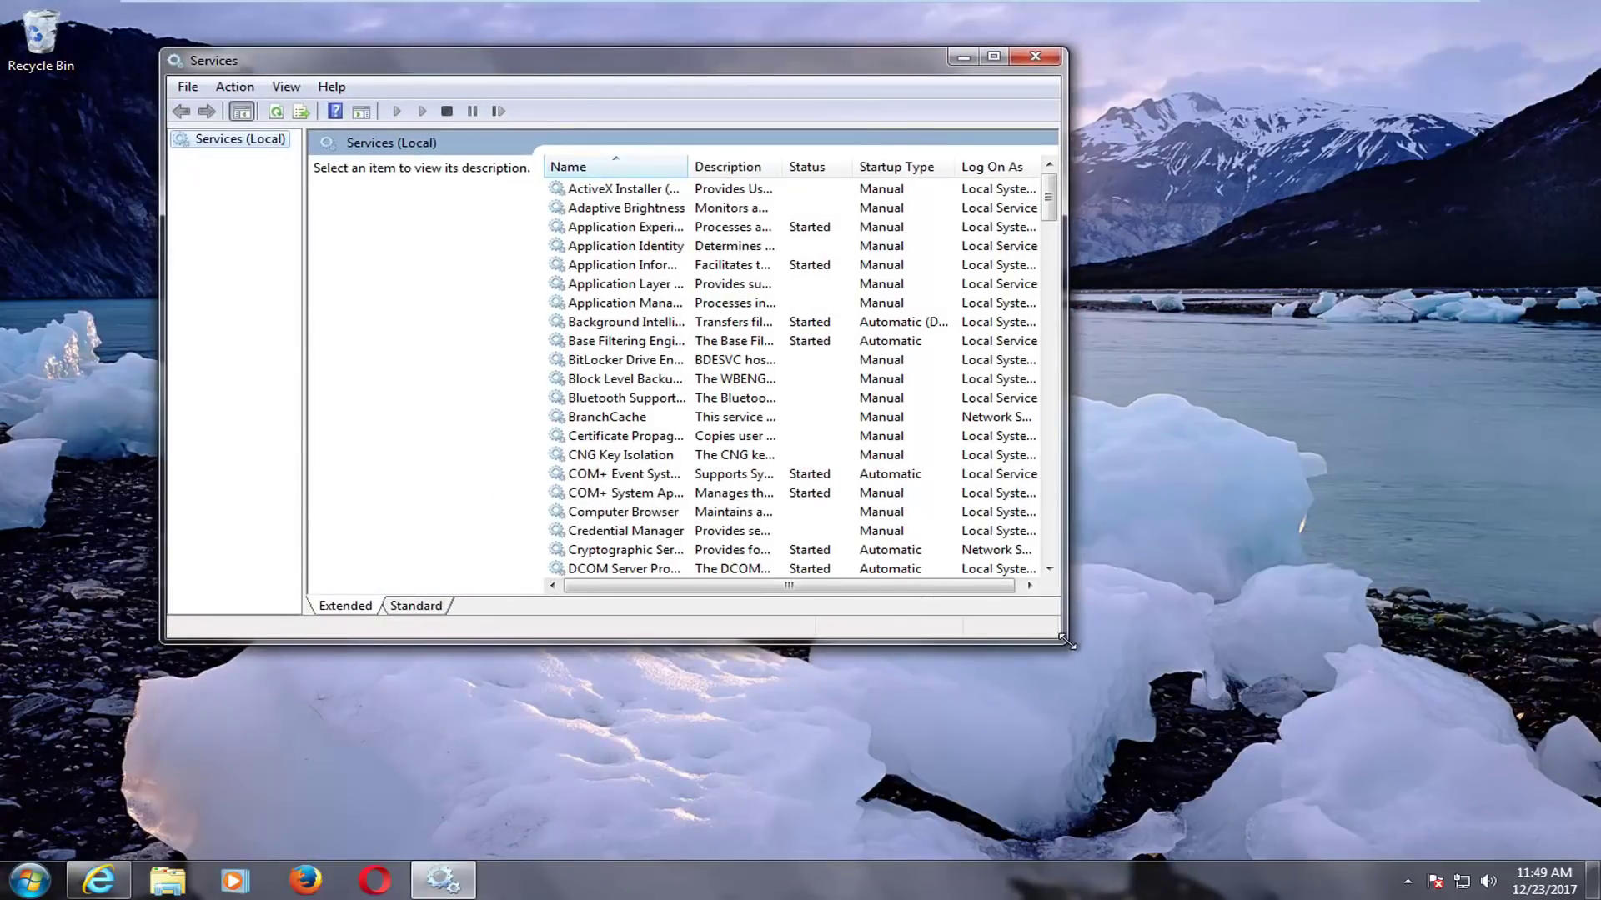
pyautogui.moveTo(1066, 640); pyautogui.dragTo(1422, 764)
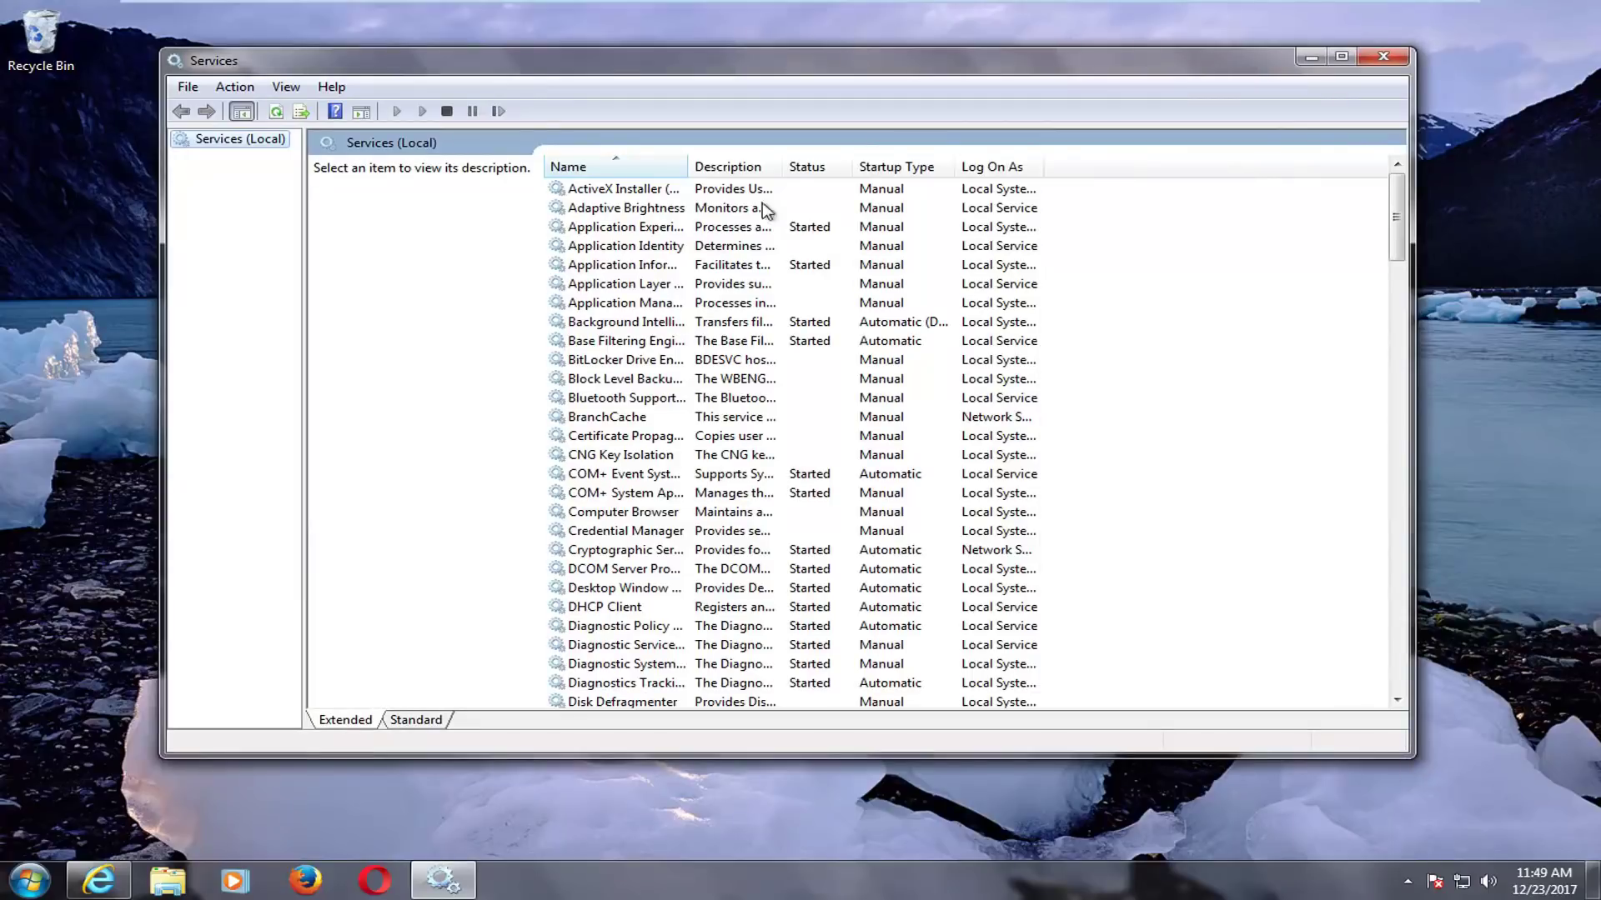
pyautogui.doubleClick(689, 166)
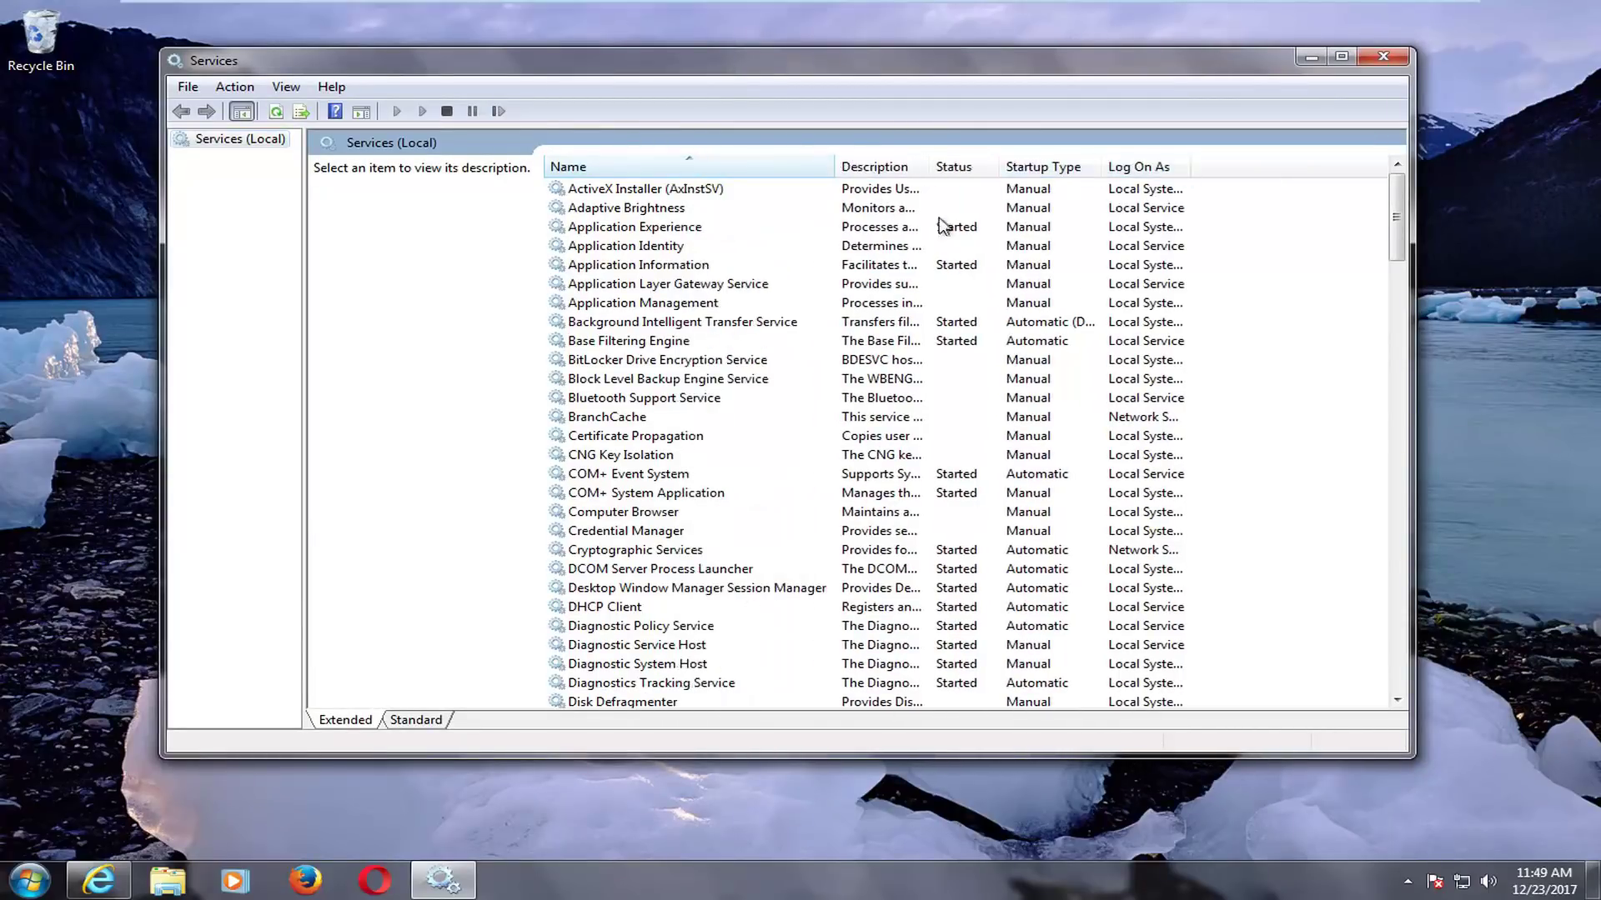
# Step: Stop the Background Intelligent Transfer Service
pyautogui.click(614, 323)
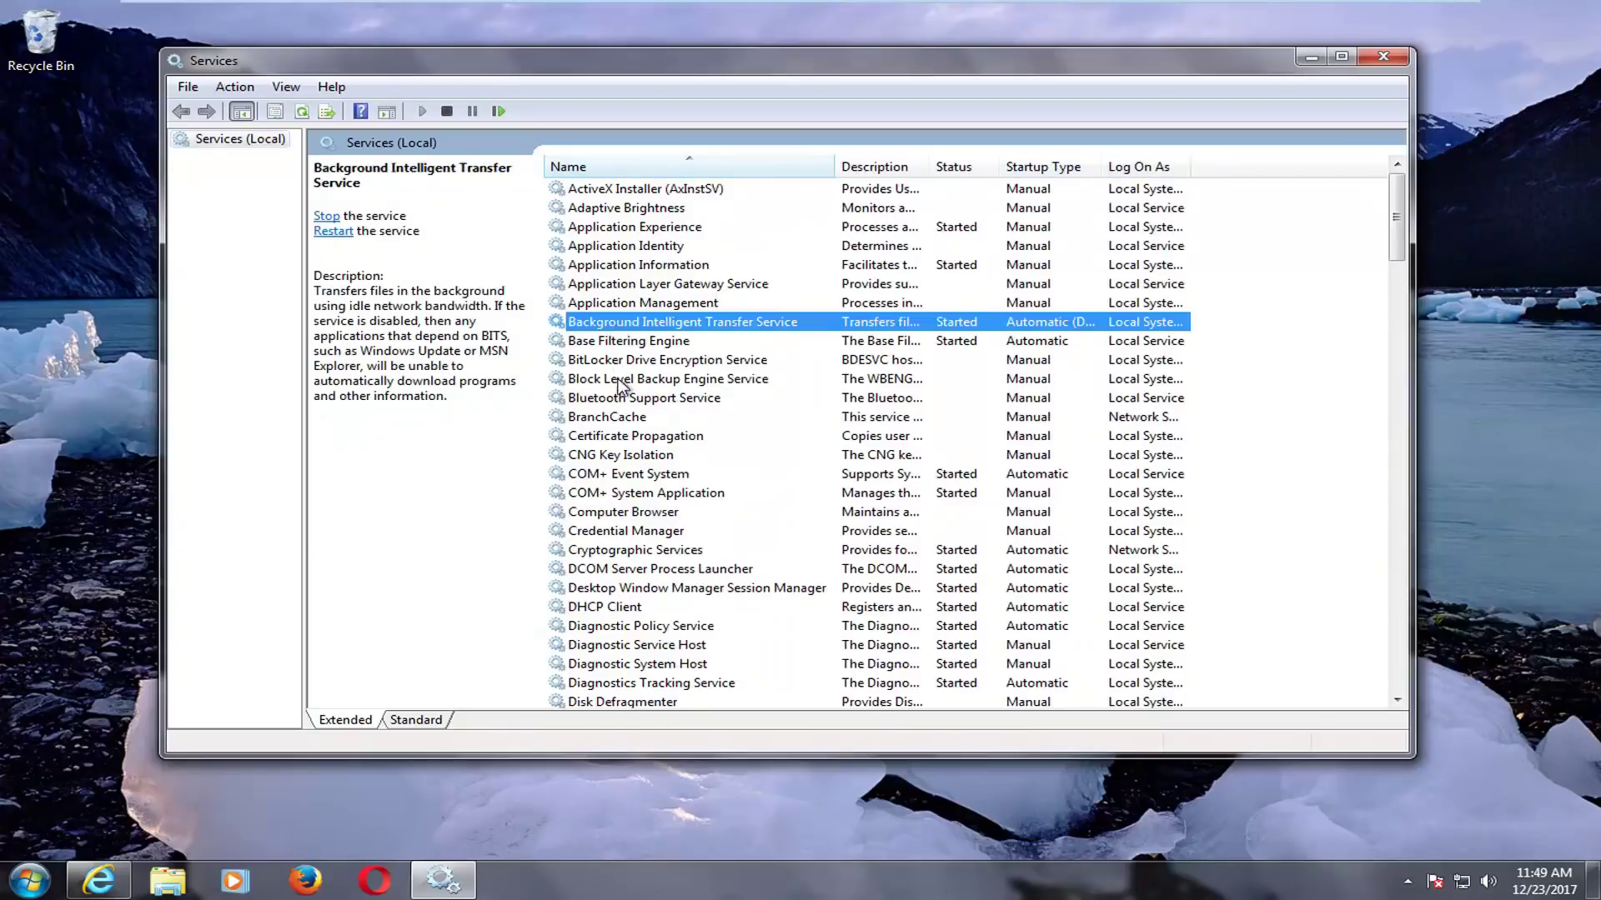
pyautogui.doubleClick(621, 325)
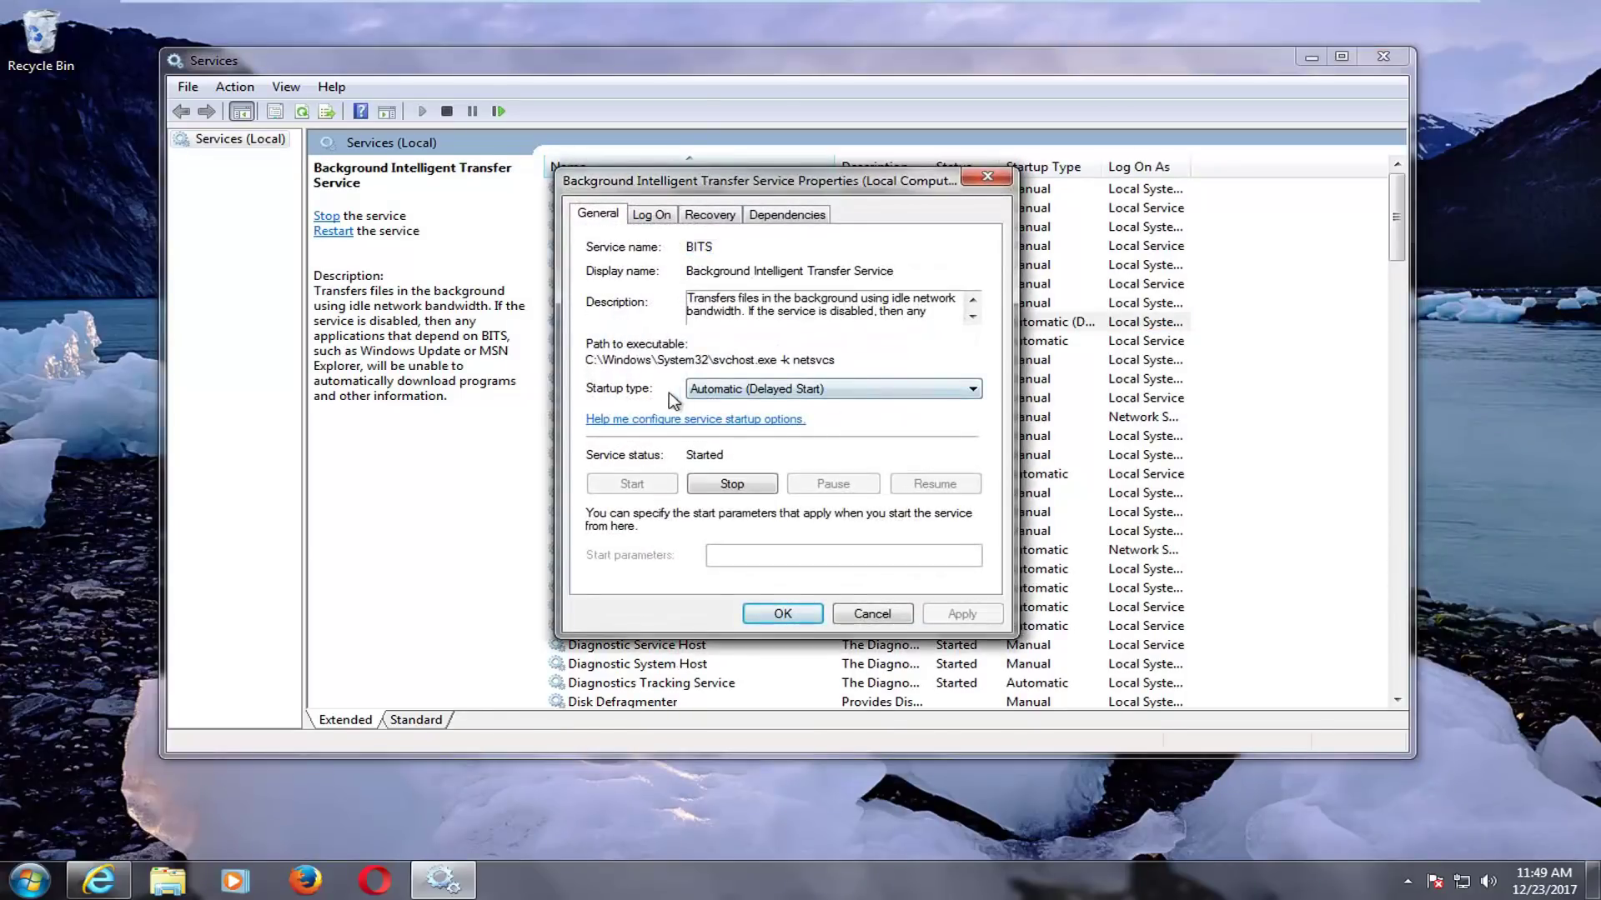
pyautogui.click(709, 488)
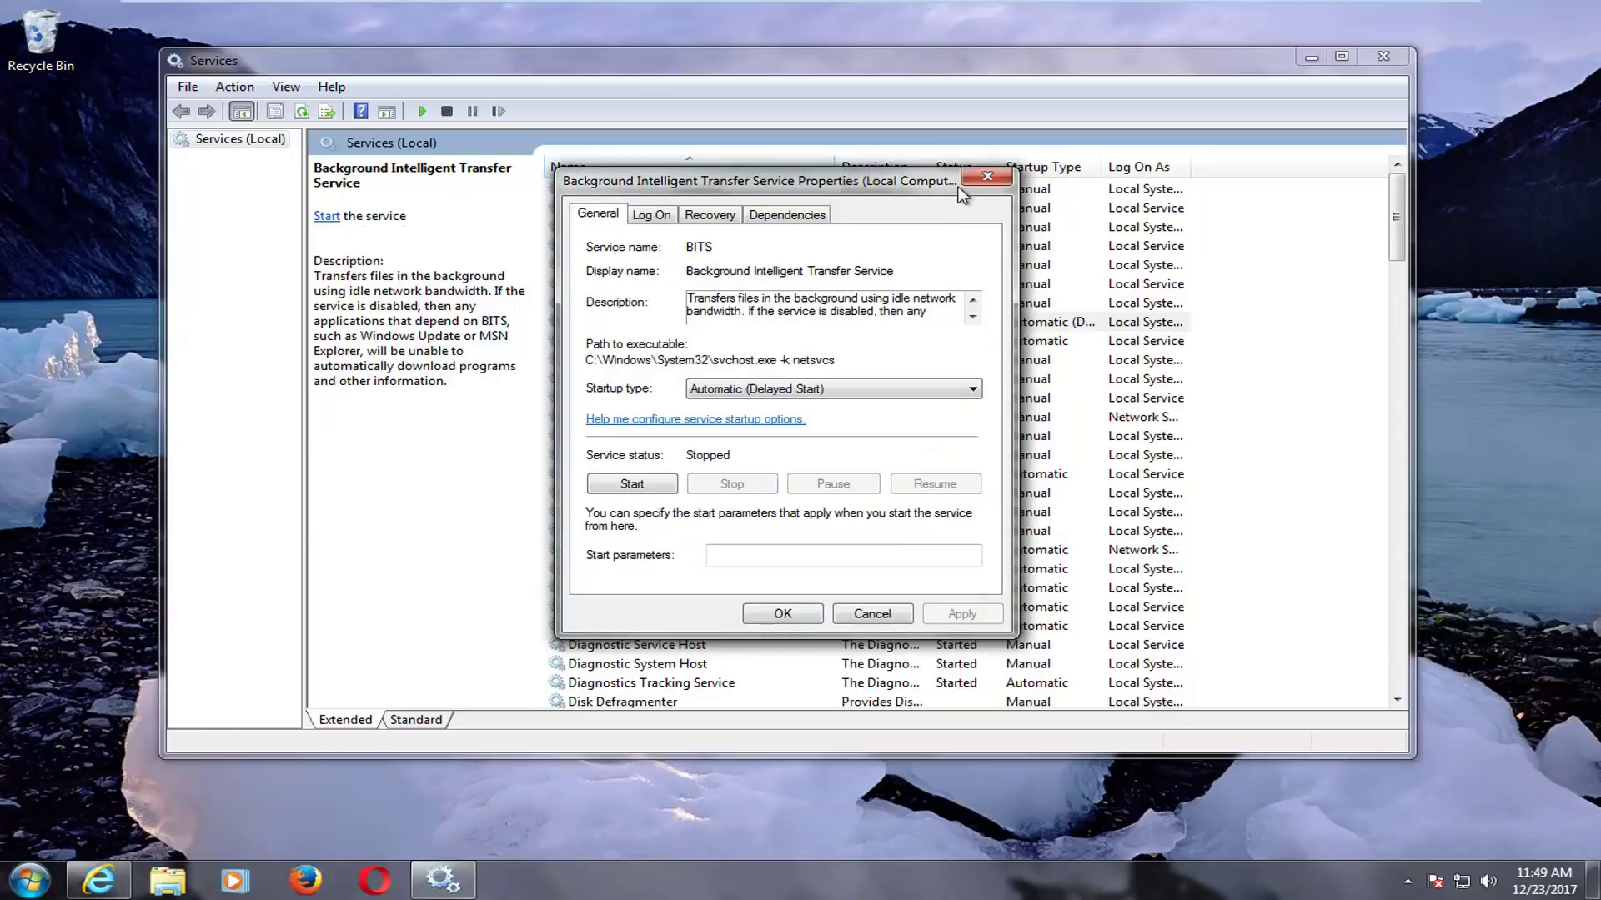
pyautogui.click(987, 176)
pyautogui.click(667, 246)
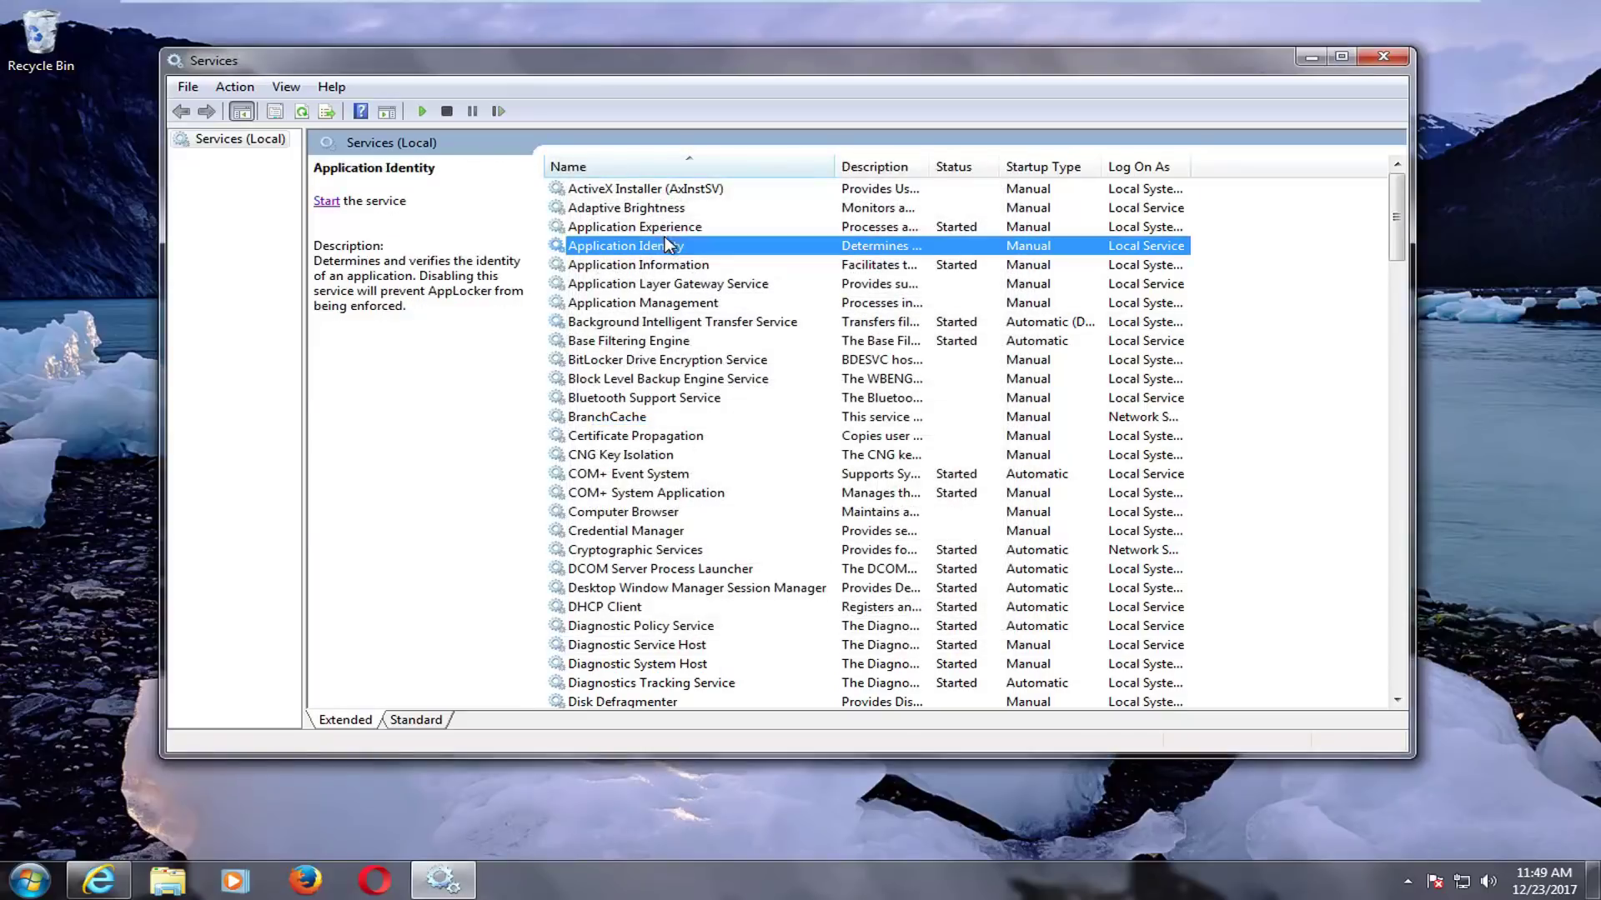
pyautogui.click(633, 325)
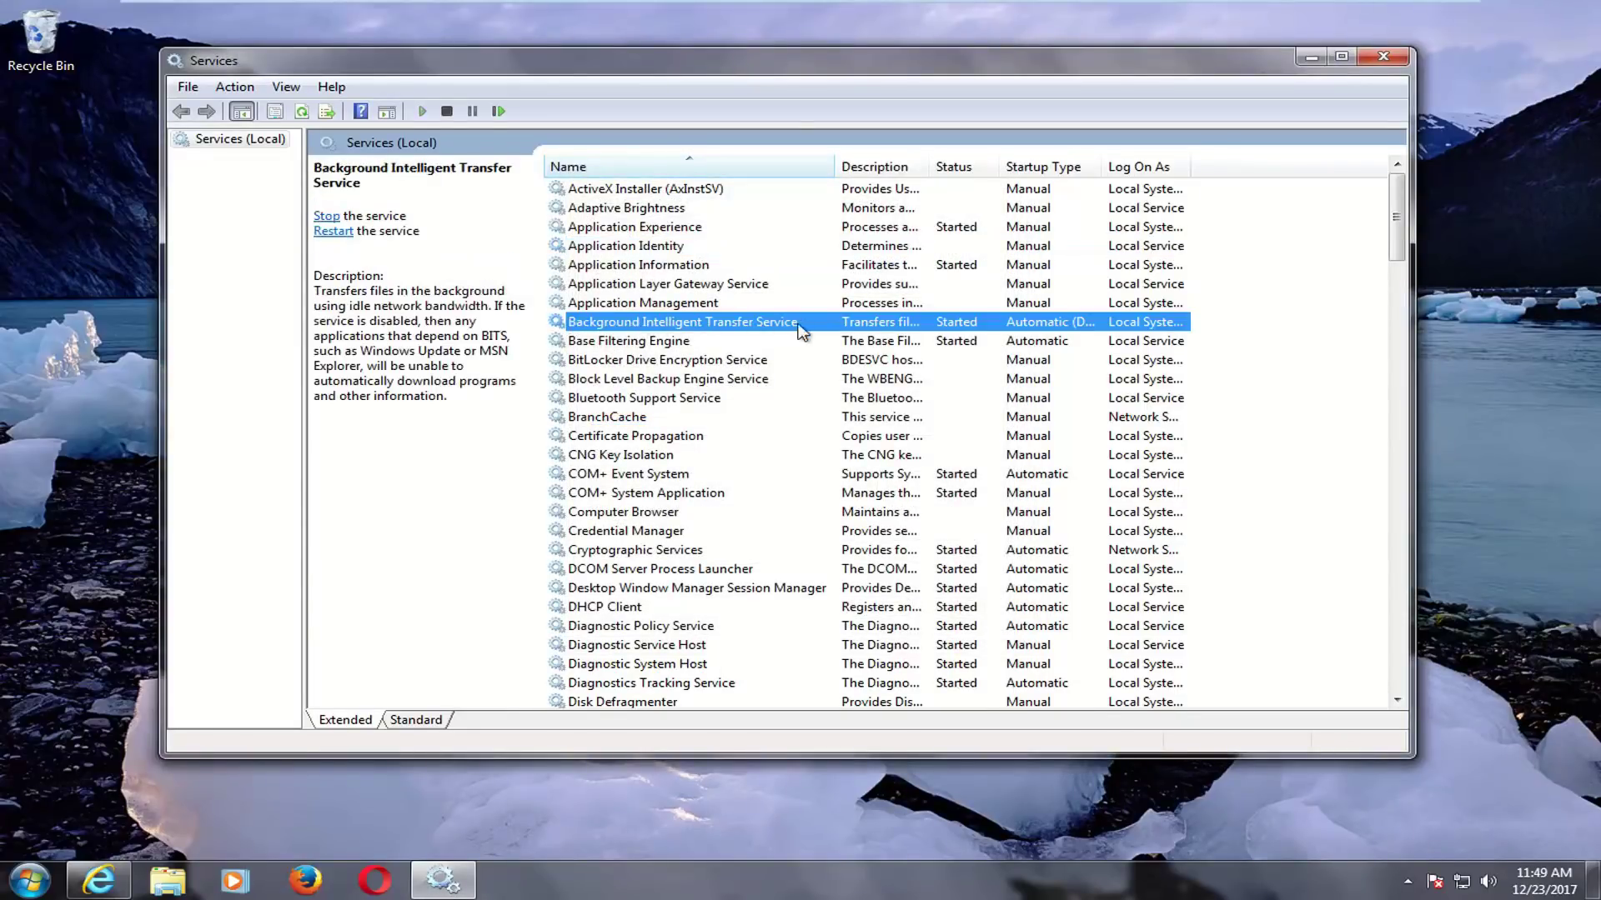
pyautogui.click(327, 216)
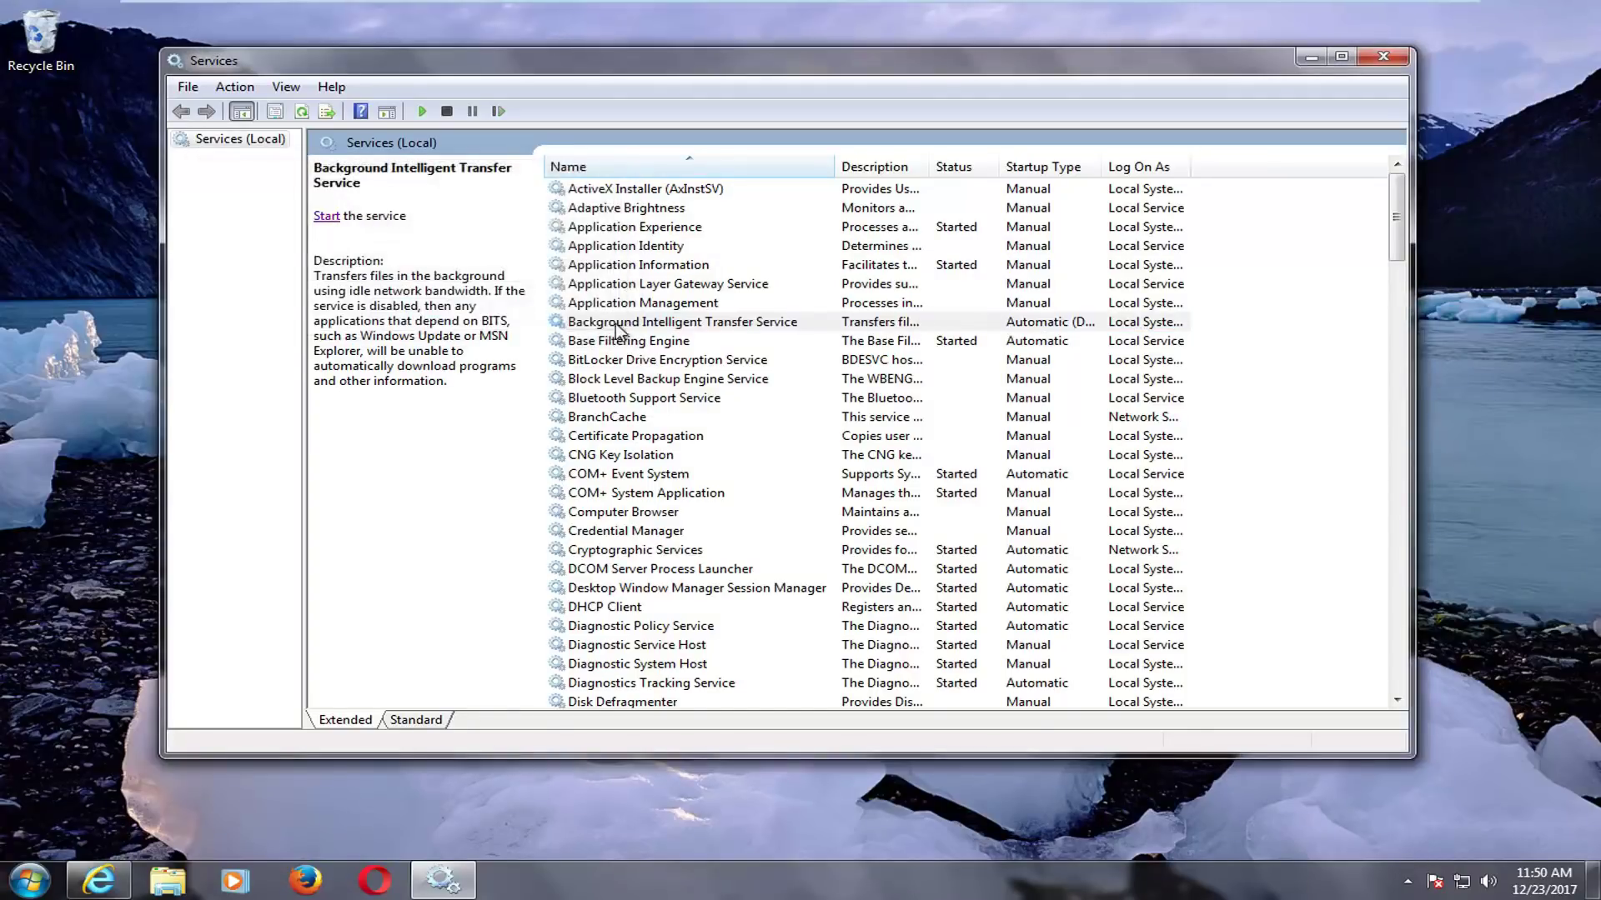
# Step: Check BITS properties, leave startup type at Automatic (Delayed Start), and close without saving
pyautogui.doubleClick(625, 323)
pyautogui.click(712, 388)
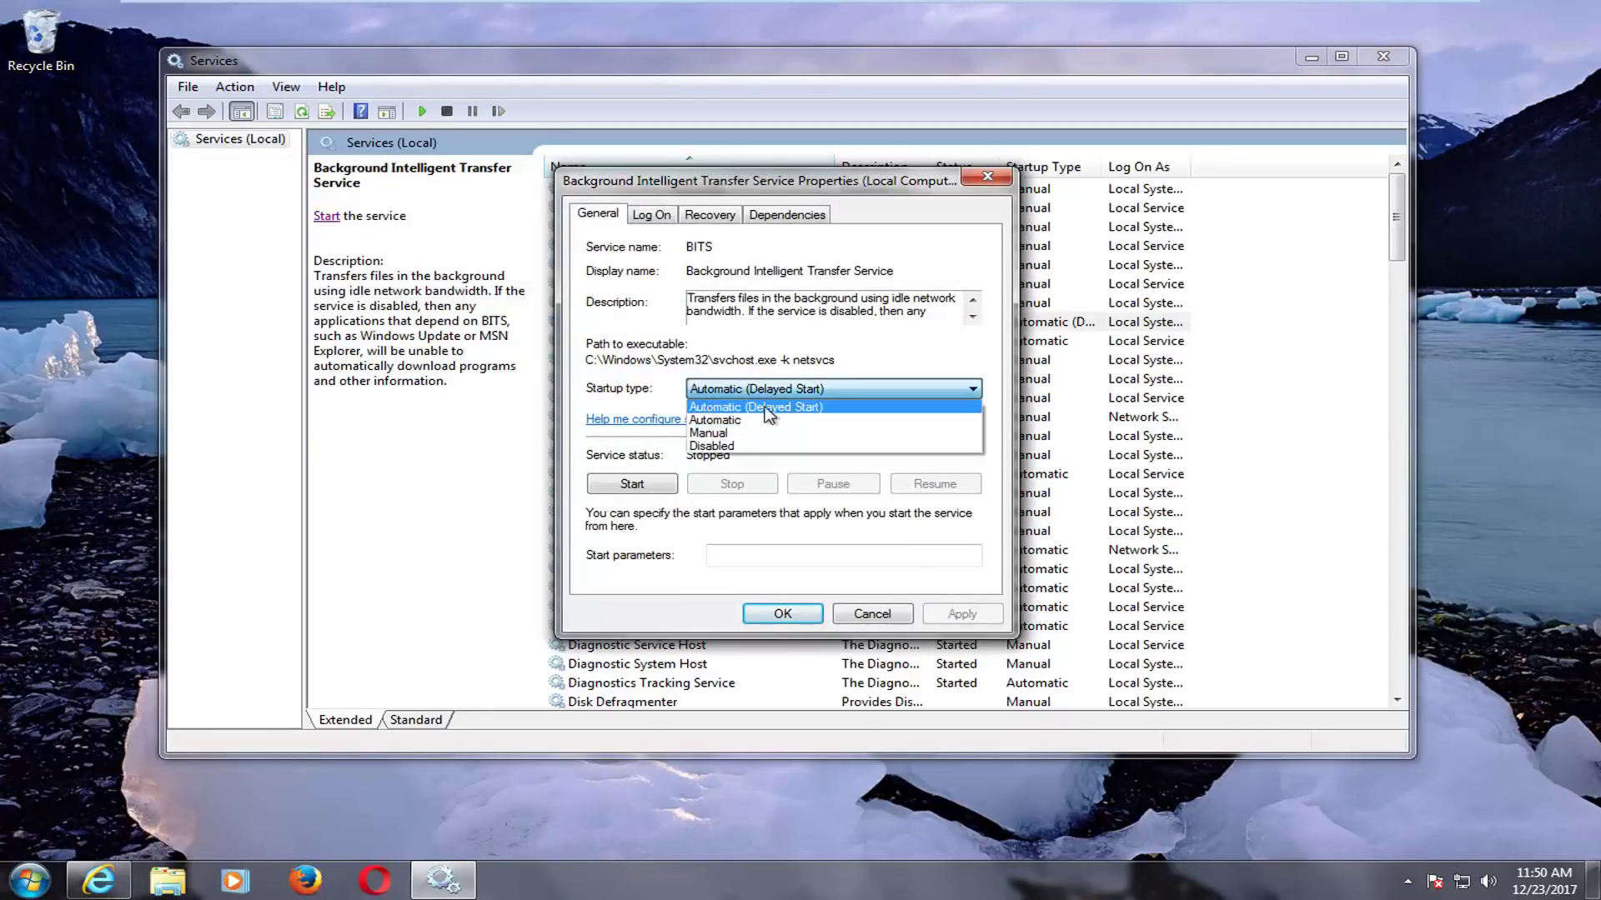
pyautogui.click(618, 385)
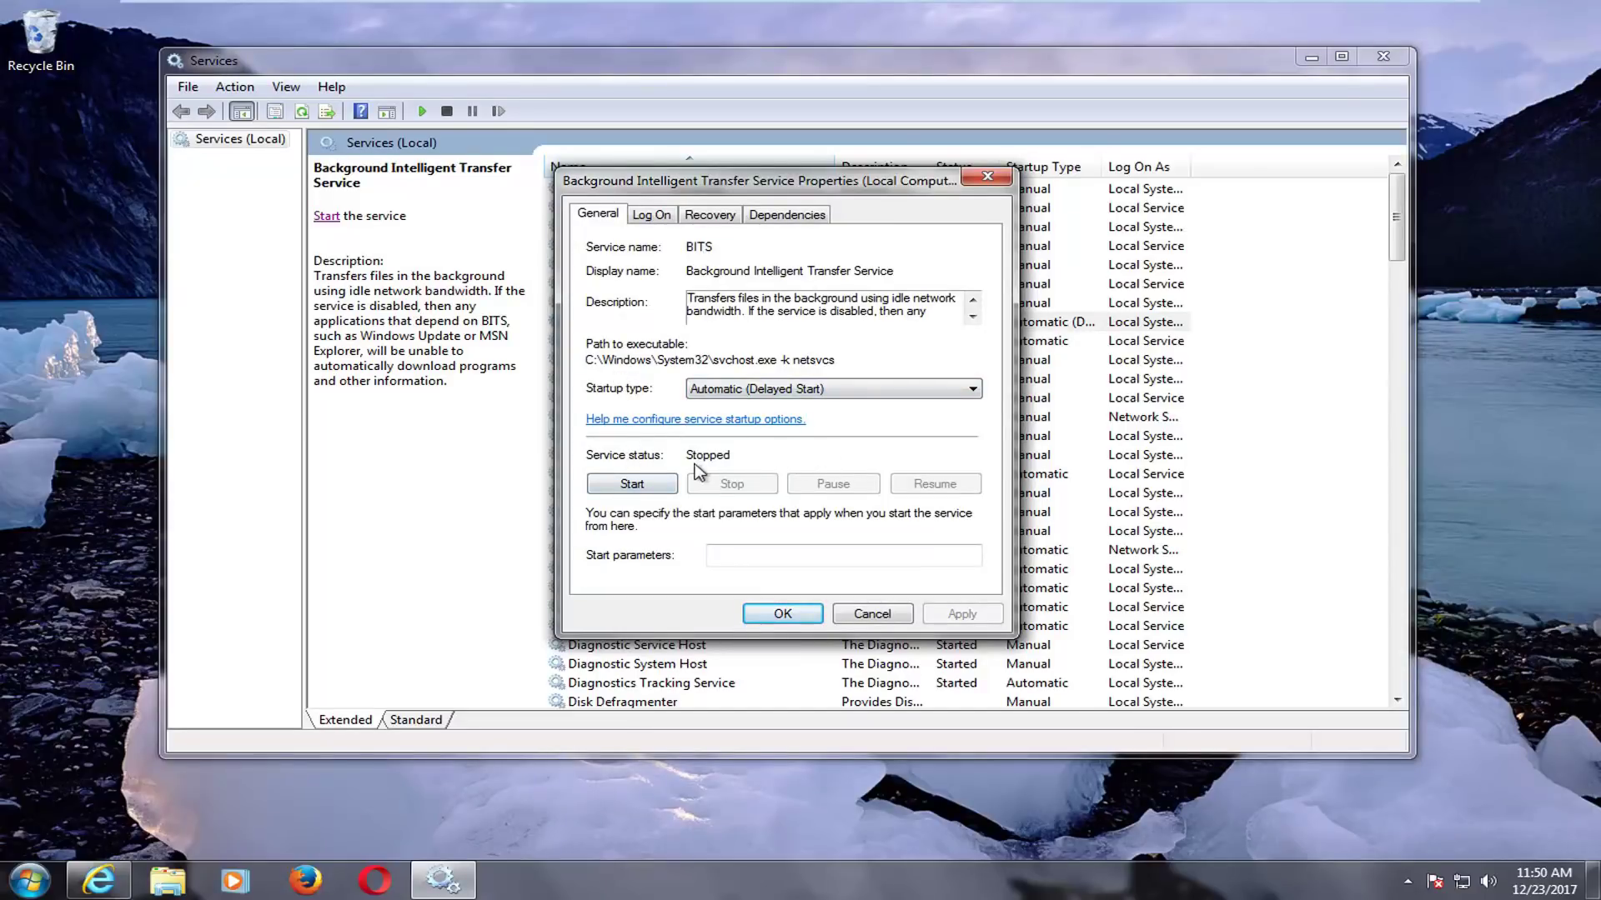
pyautogui.click(693, 392)
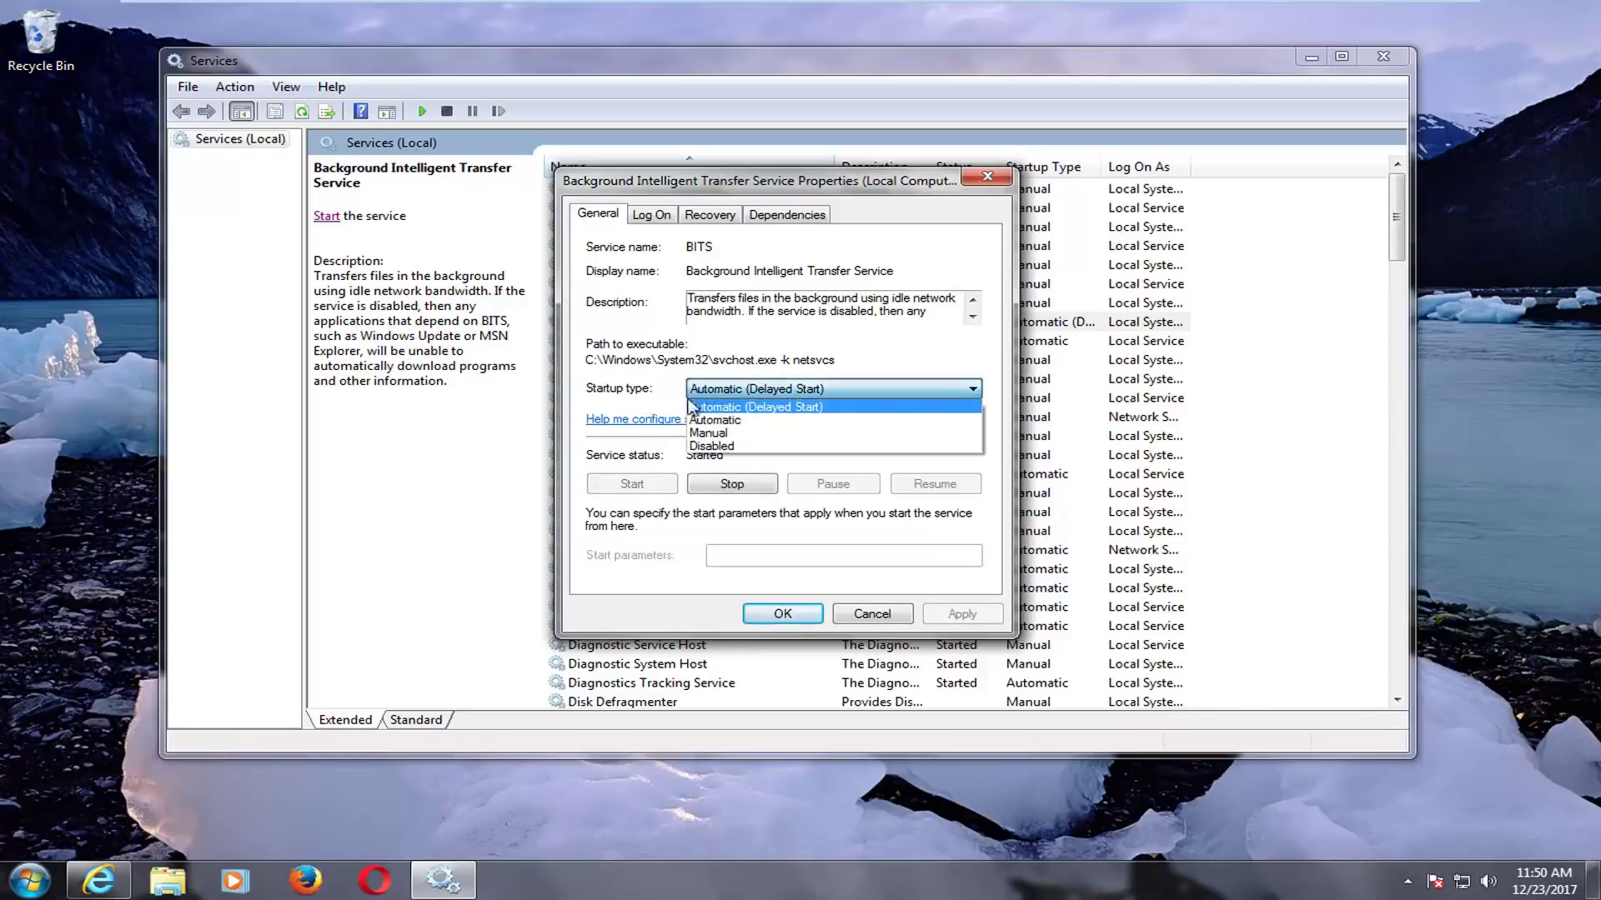
pyautogui.click(622, 392)
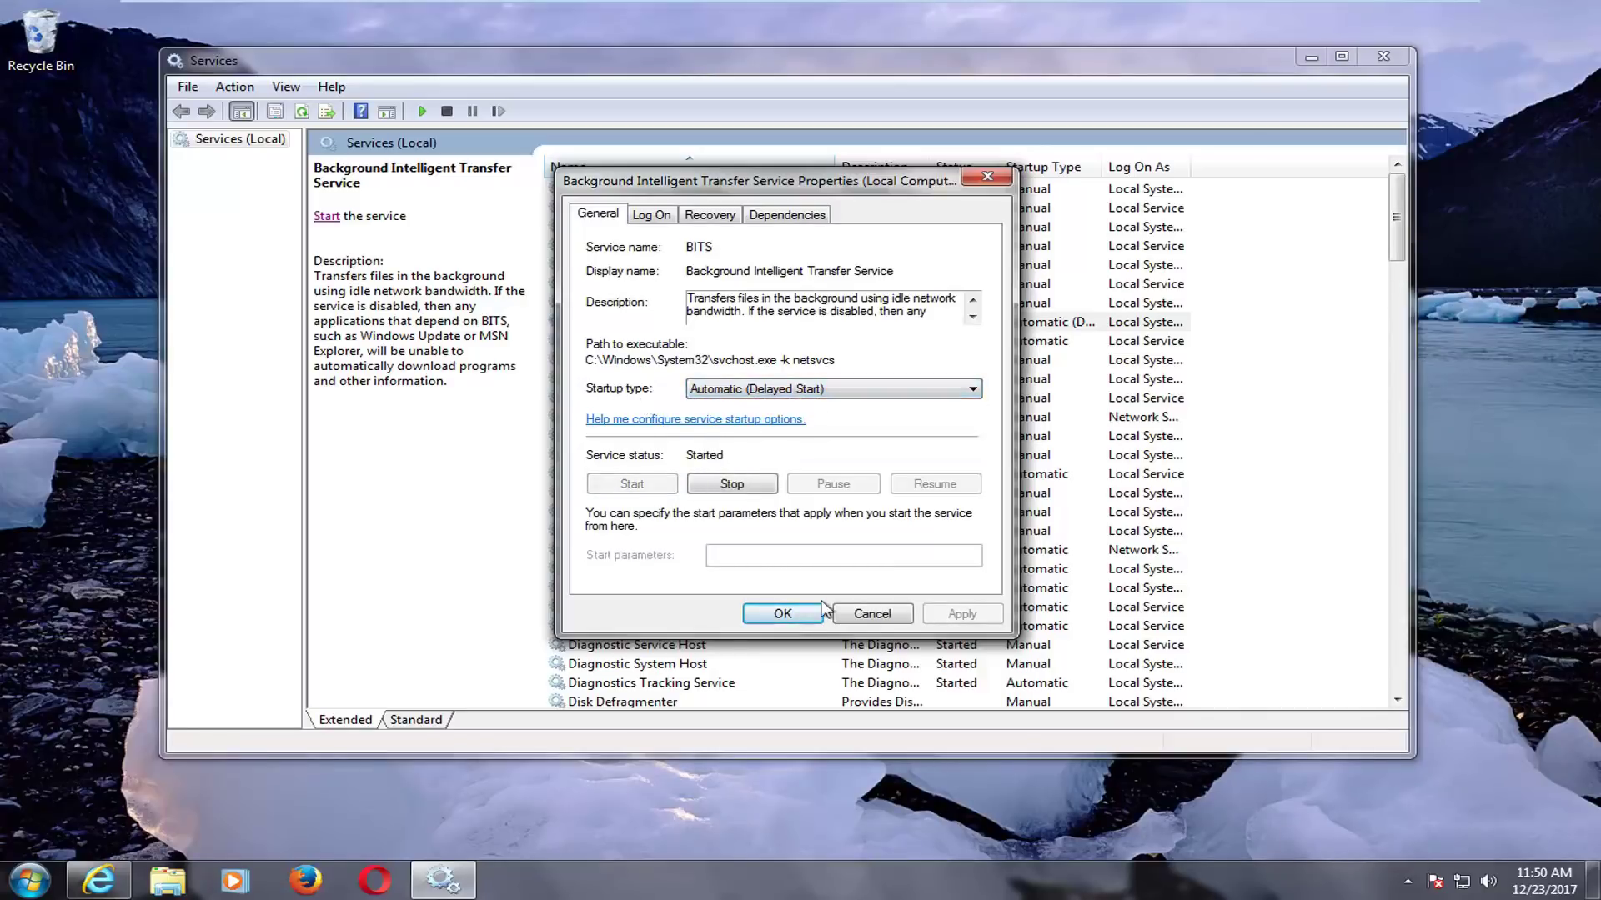
pyautogui.click(885, 624)
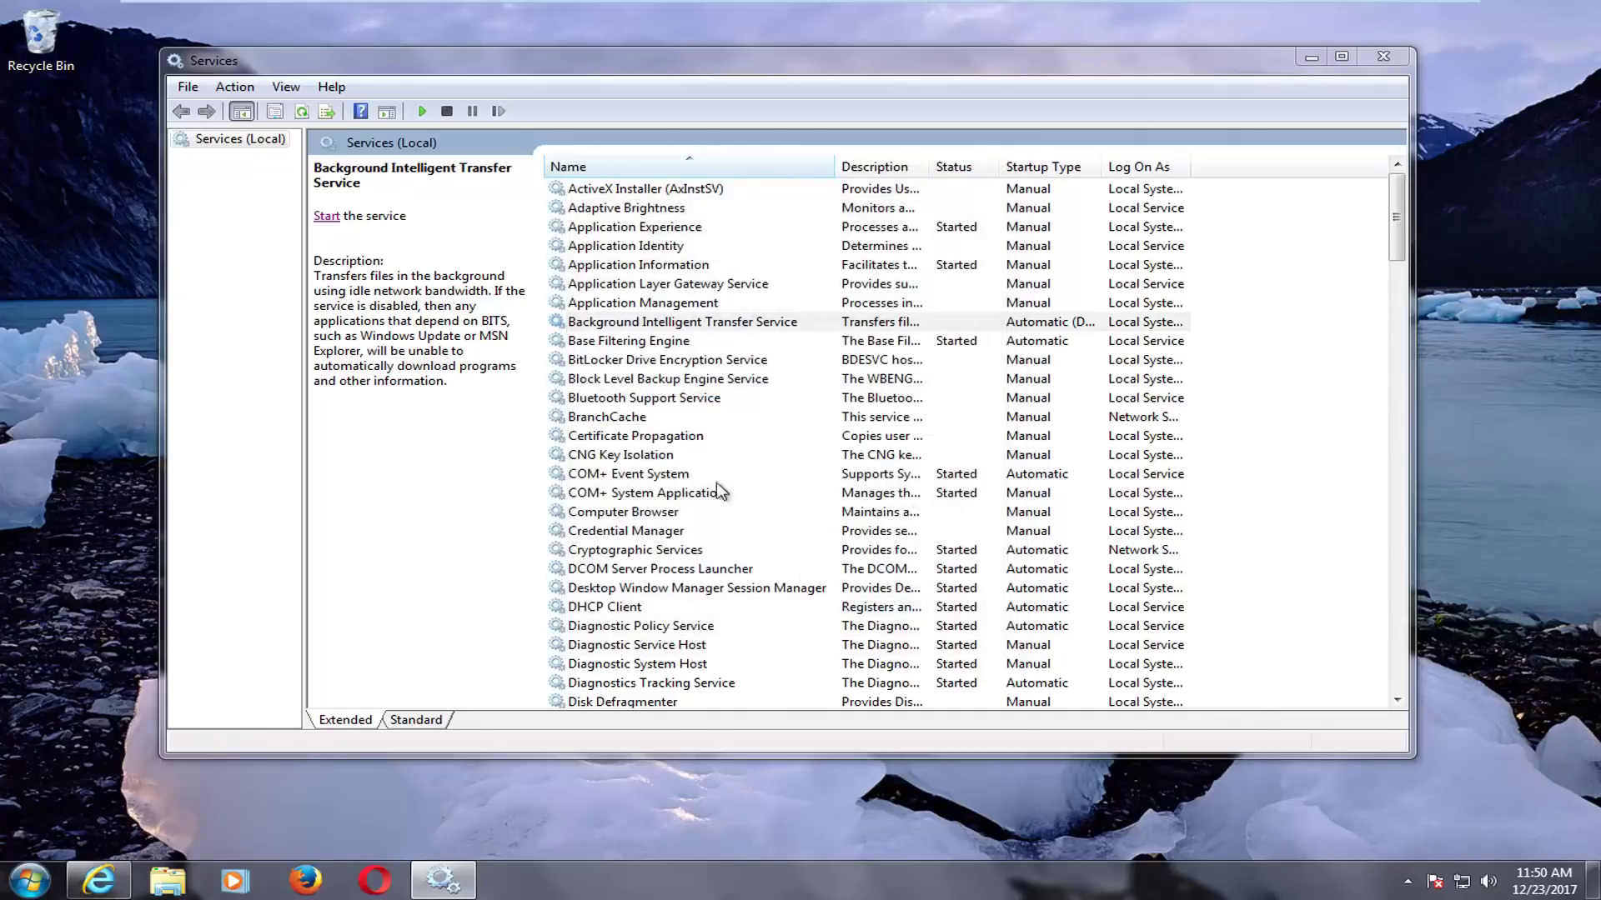
# Step: Stop the Windows Update service, leaving its startup type unchanged, and close its properties
pyautogui.click(650, 417)
pyautogui.scroll(-15, 688, 509)
pyautogui.scroll(-20, 667, 542)
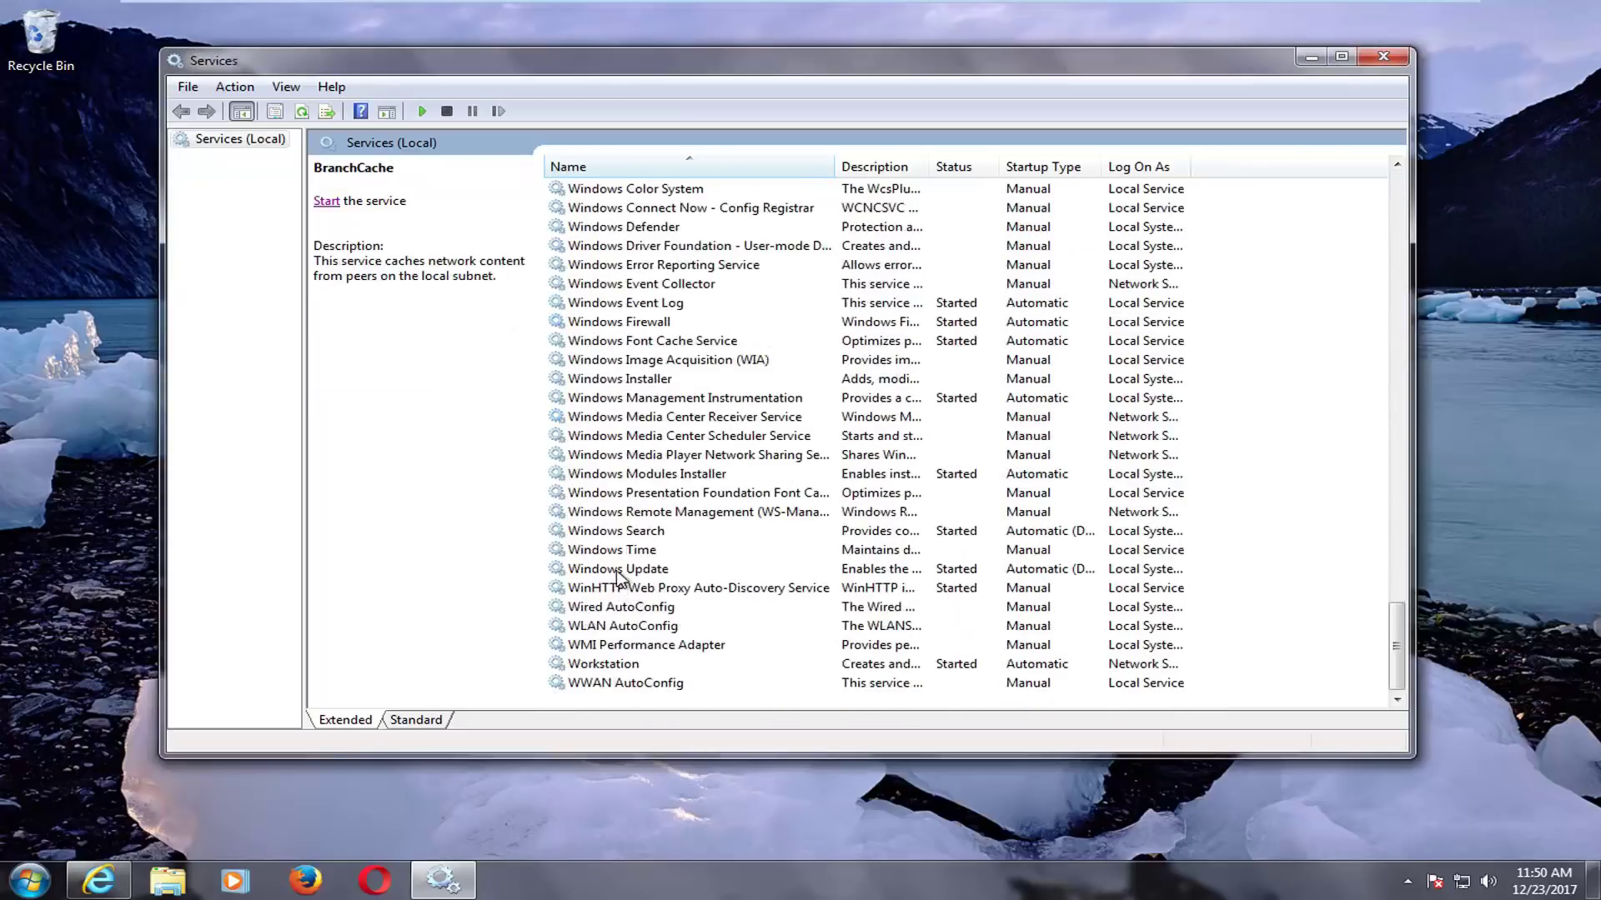
pyautogui.doubleClick(621, 572)
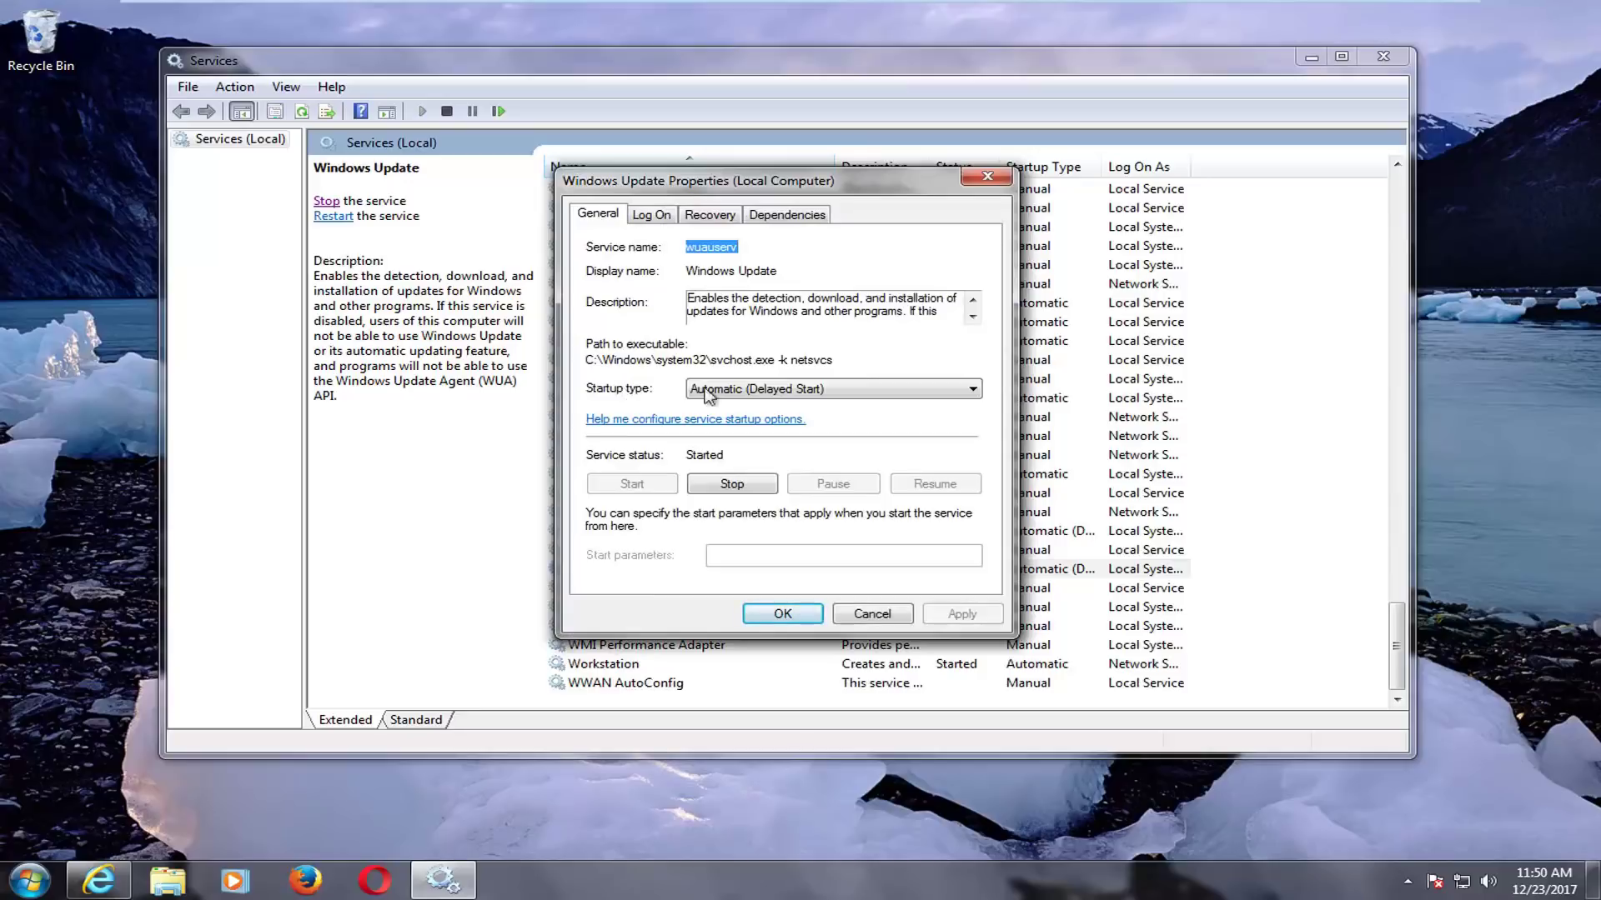
pyautogui.click(755, 389)
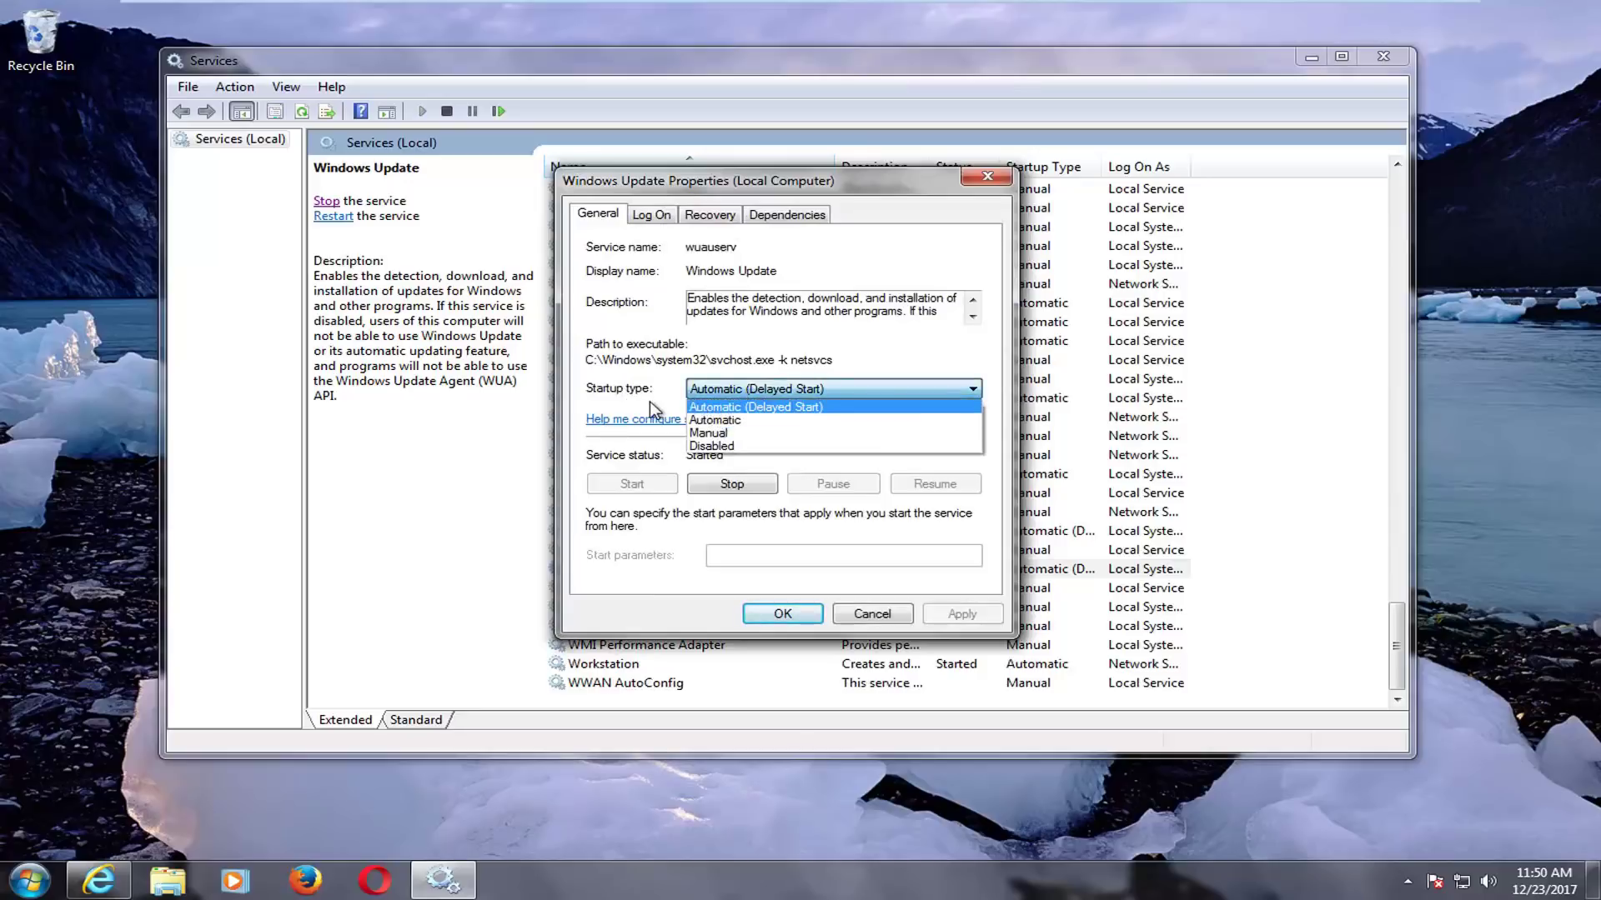
pyautogui.click(627, 409)
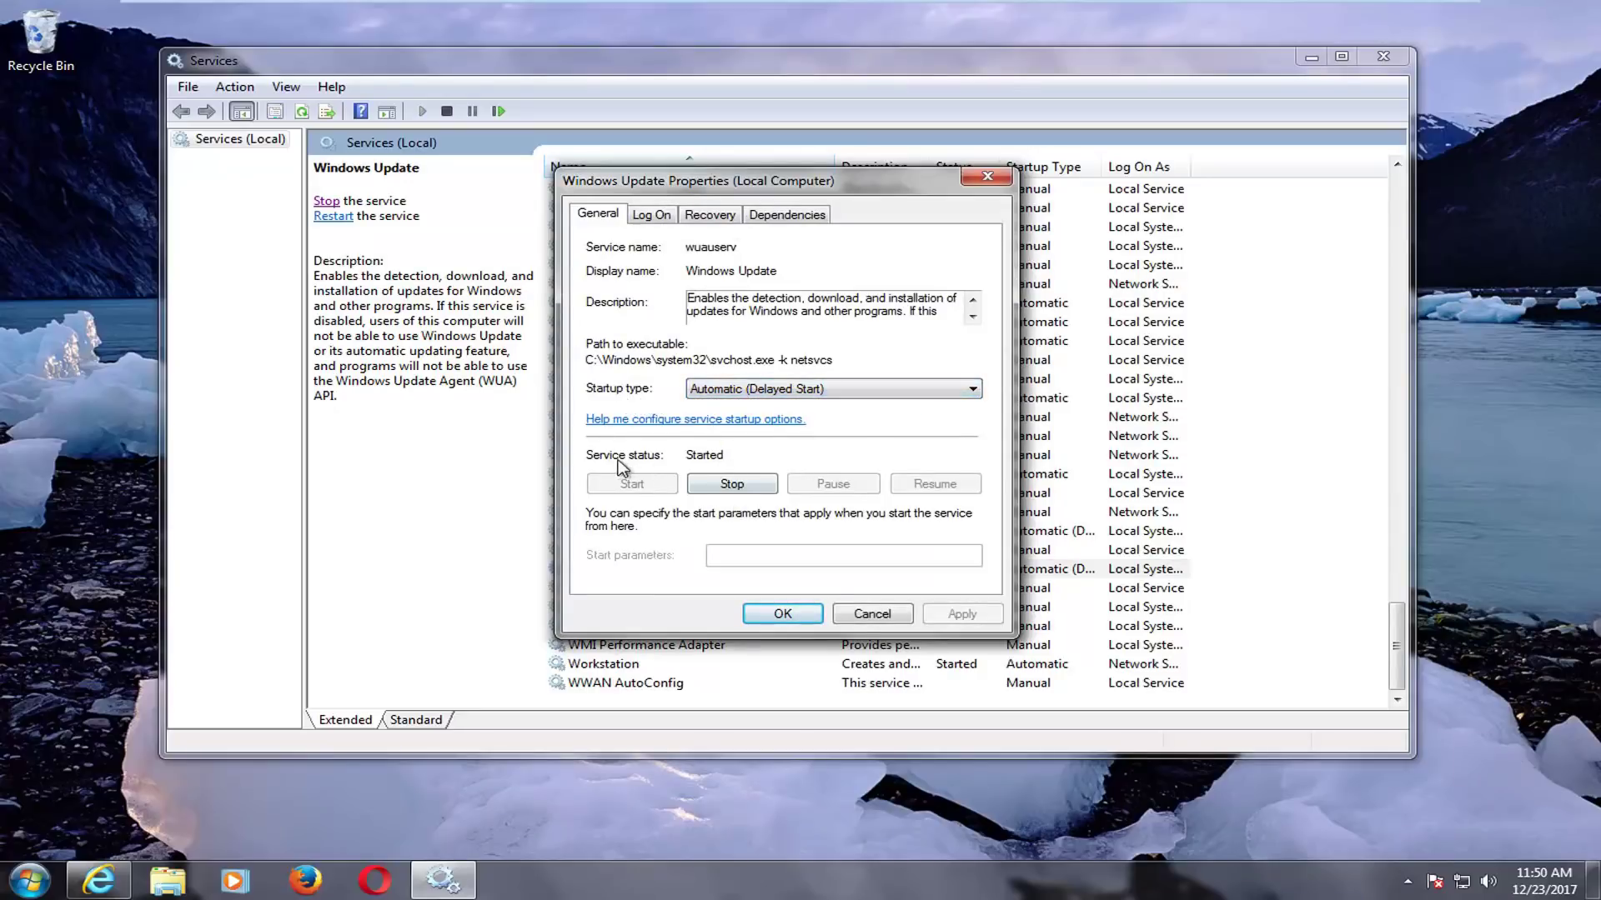
pyautogui.click(730, 486)
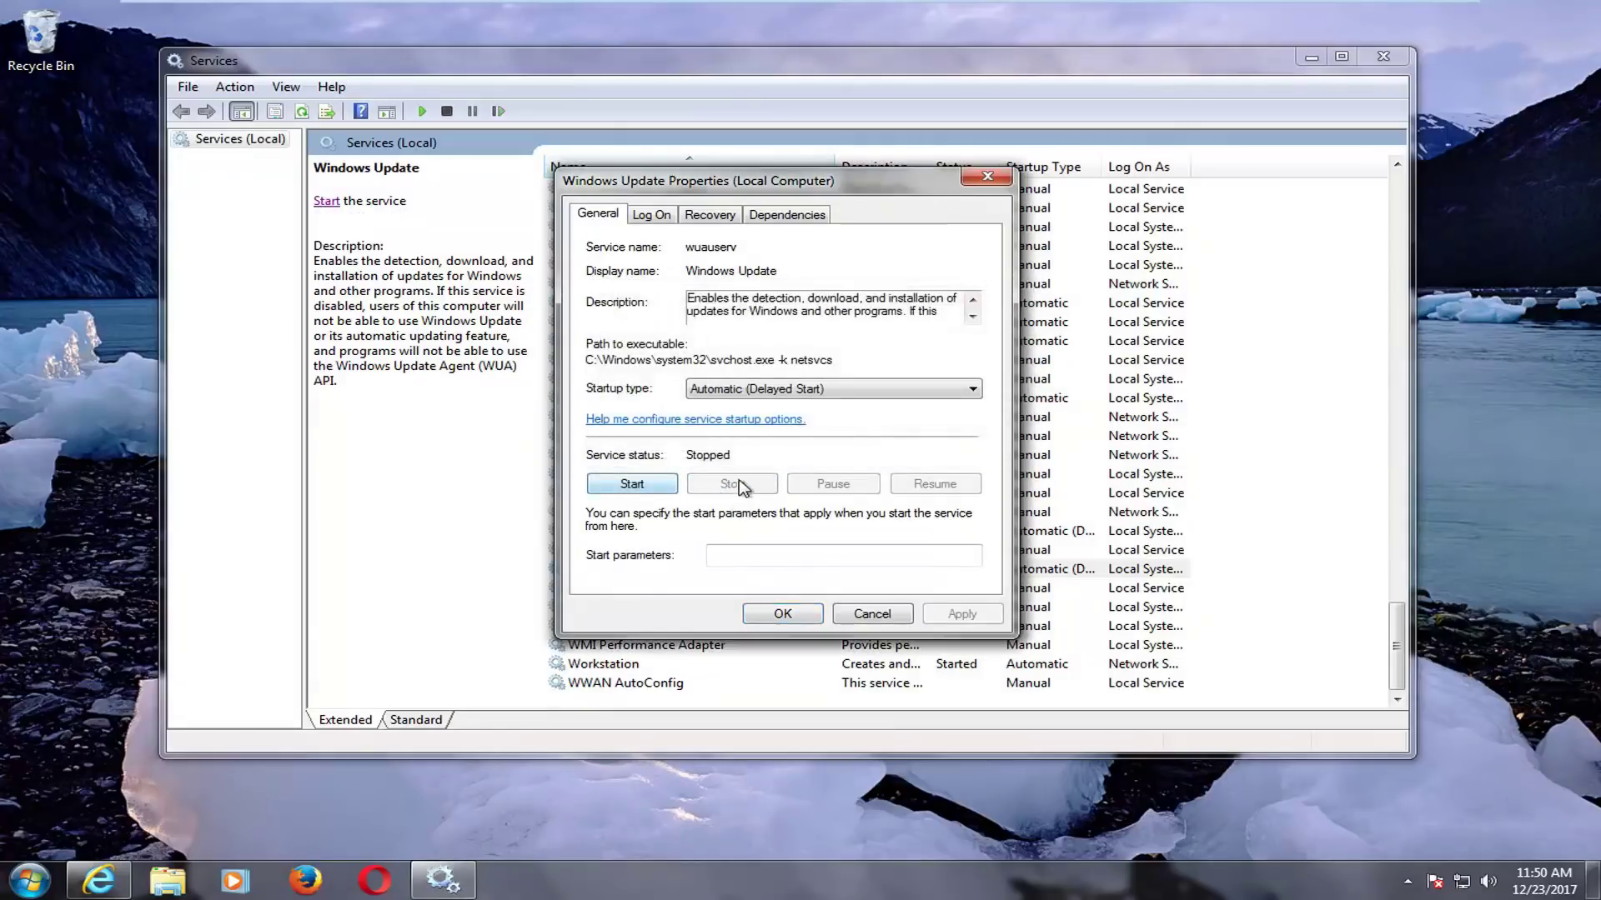
pyautogui.click(878, 613)
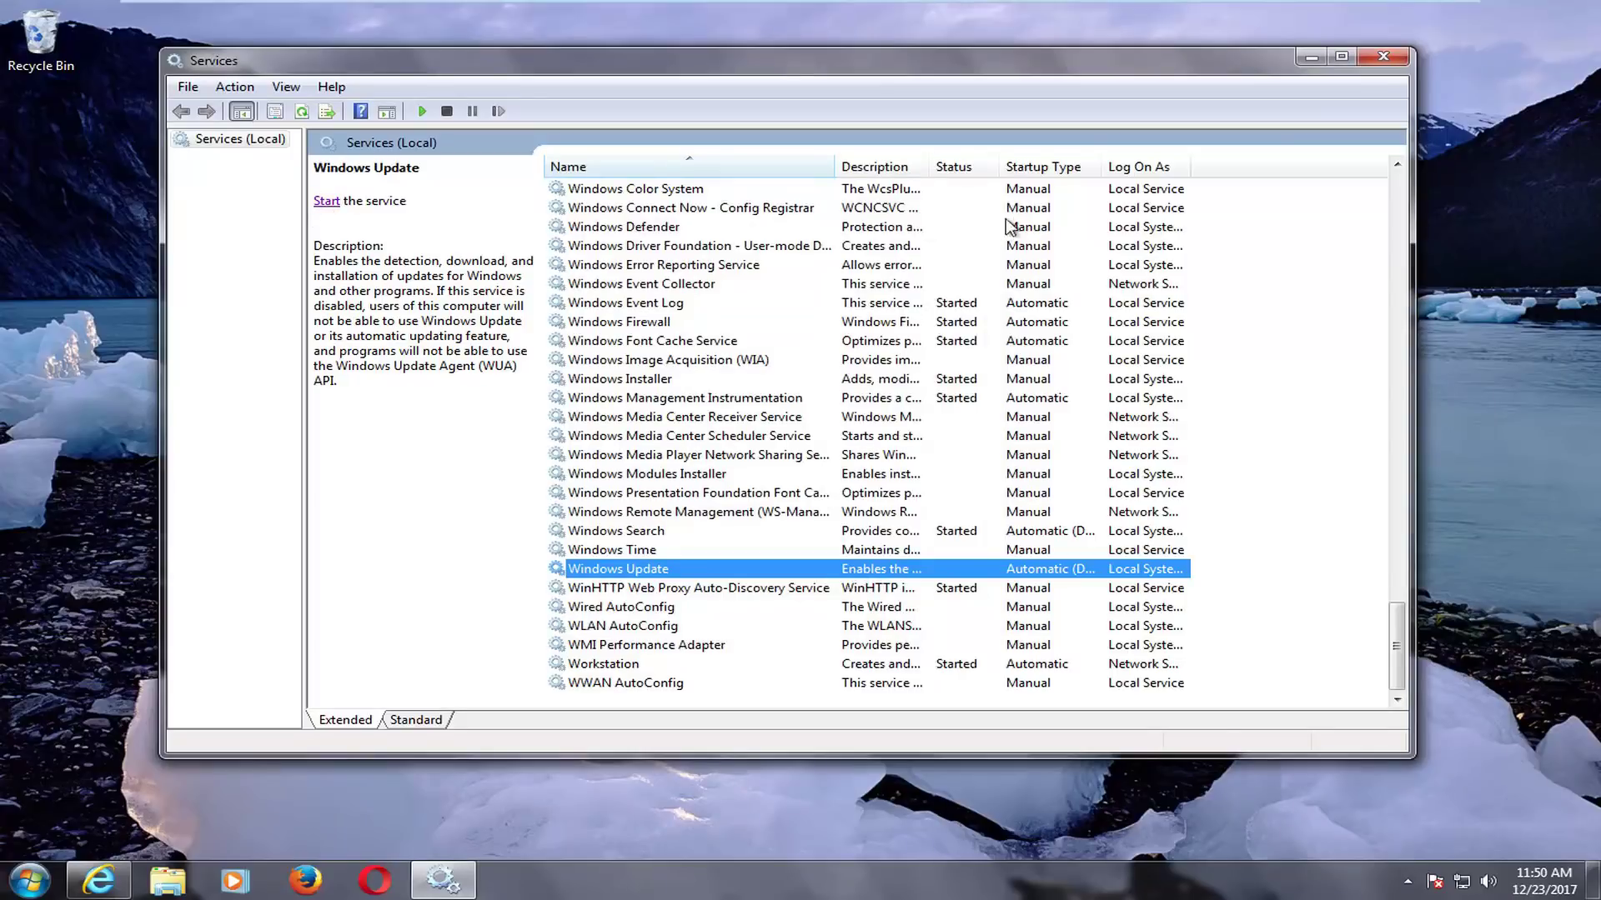
# Step: Close Services and open the Computer window by searching 'computer' from the Start menu
pyautogui.click(1381, 57)
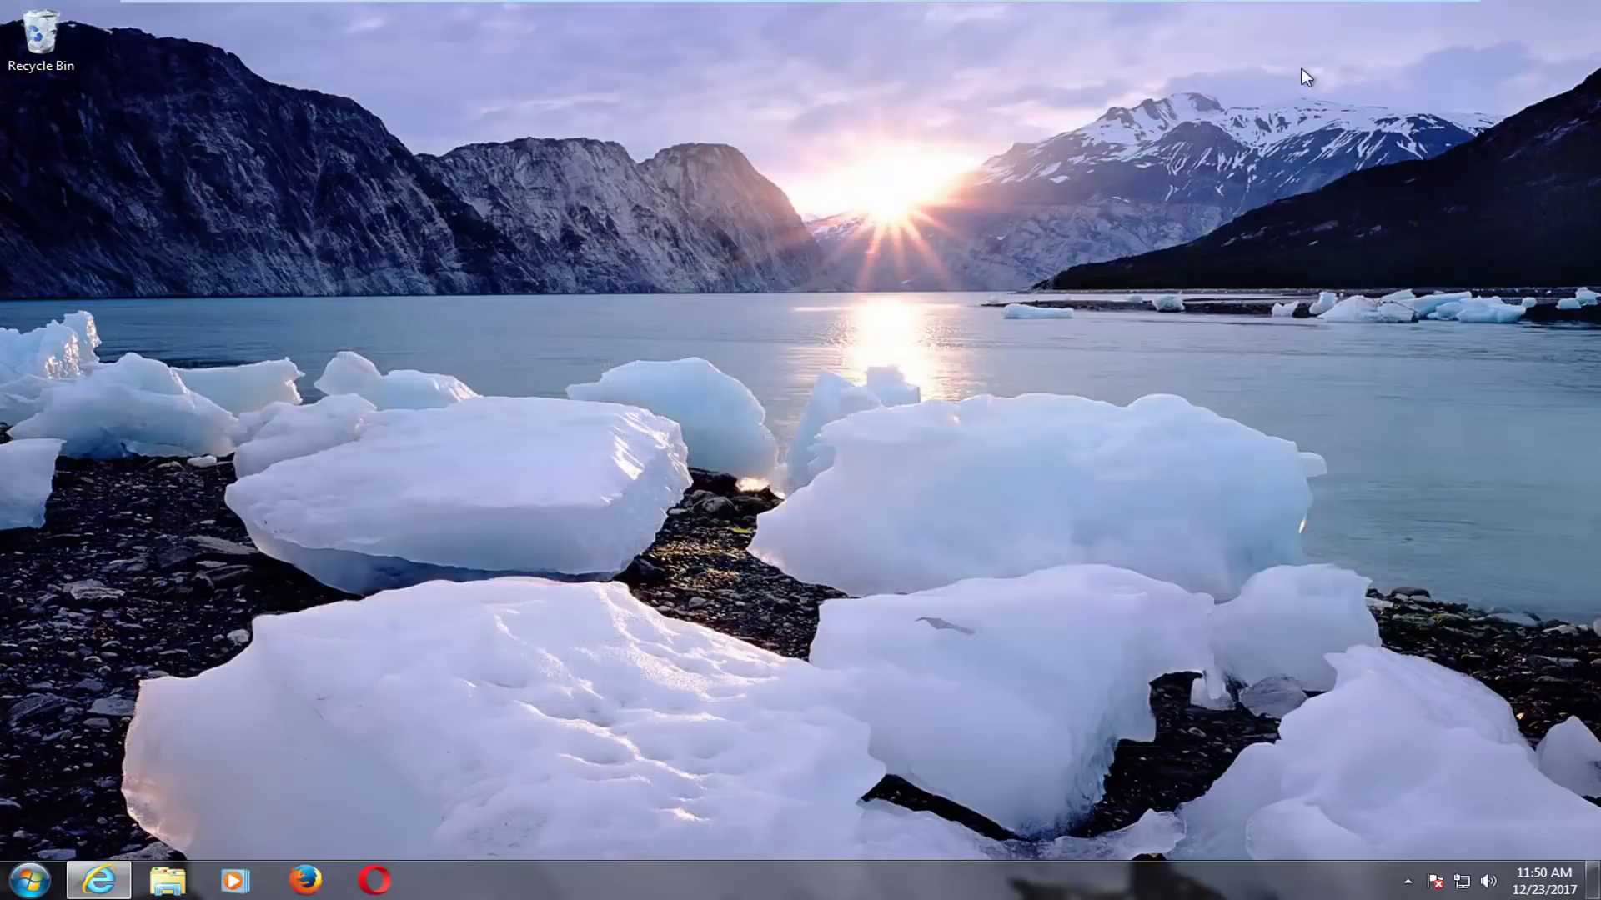
pyautogui.click(7, 886)
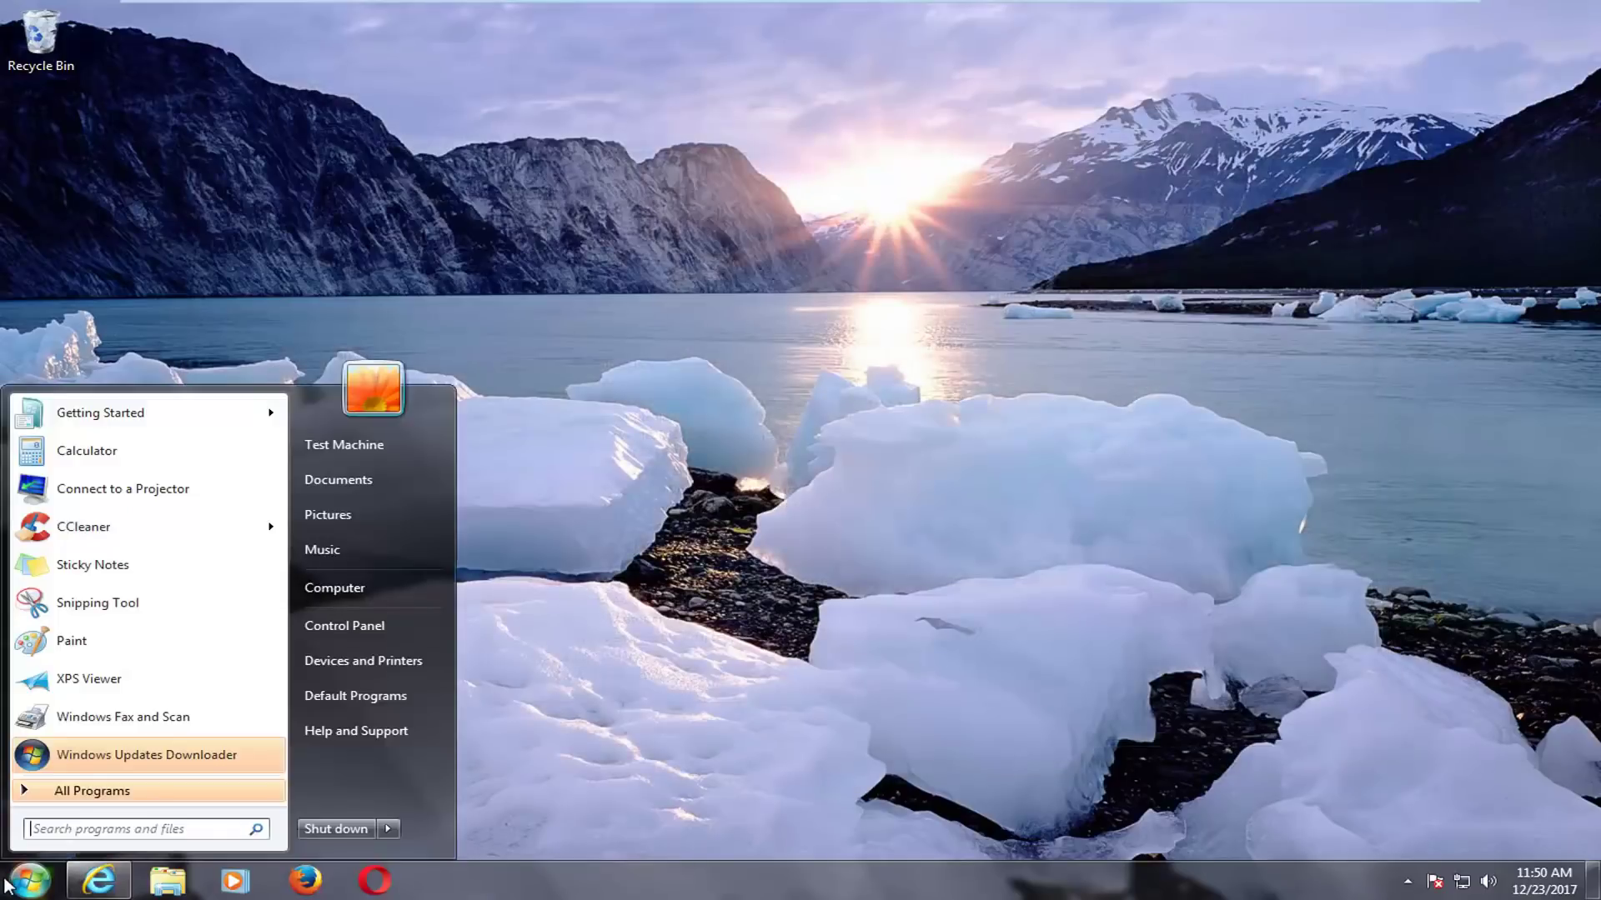
pyautogui.write('computer')
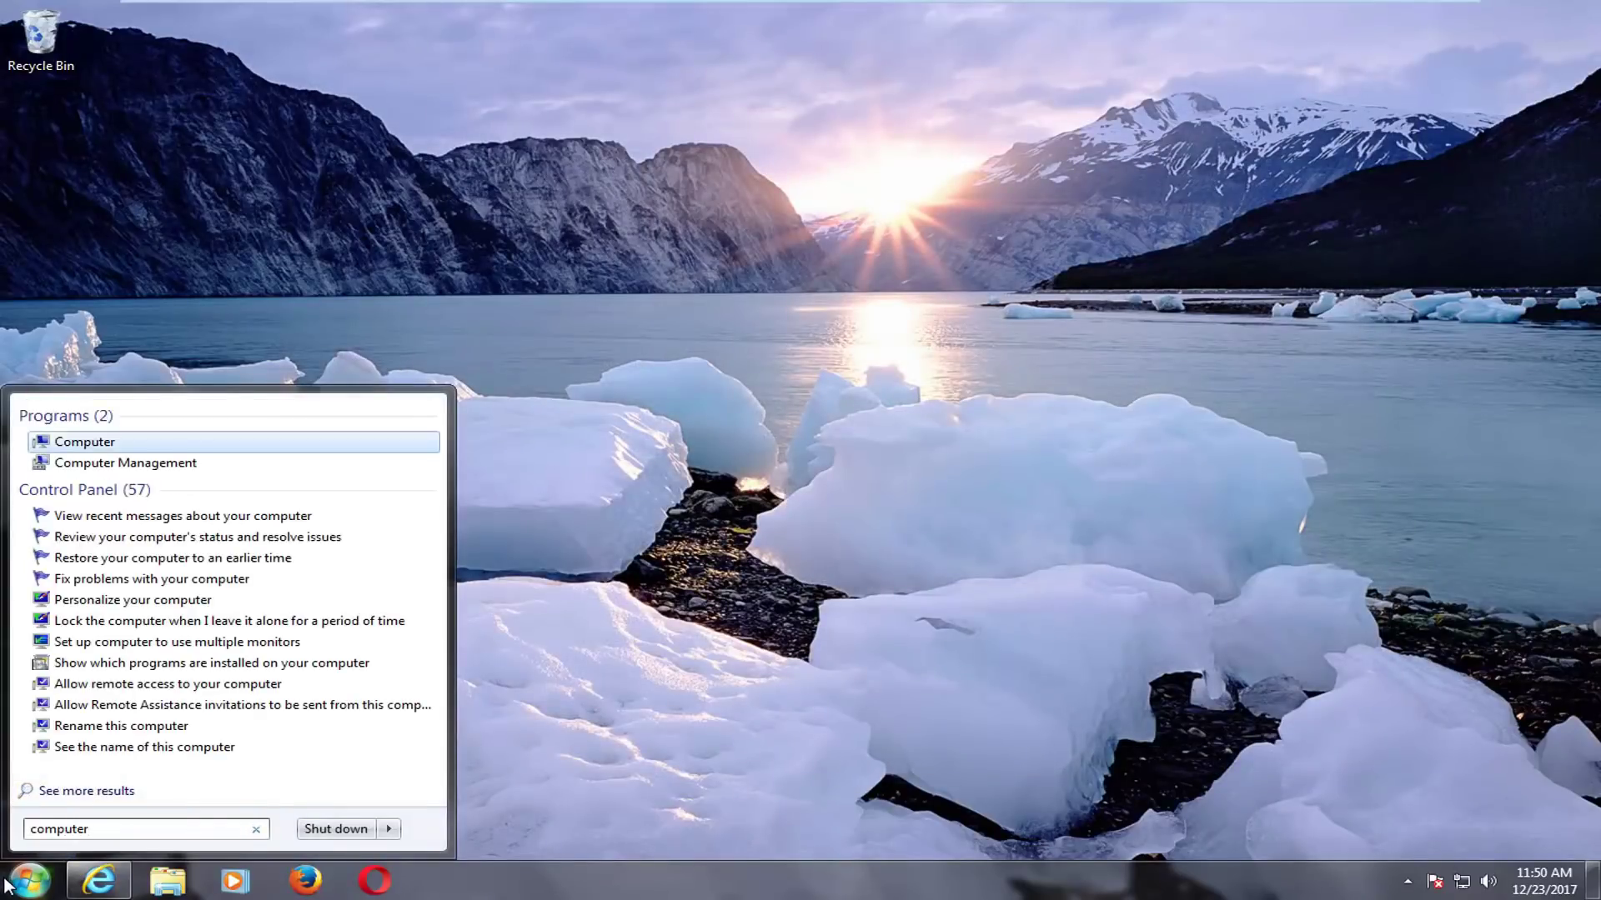
pyautogui.click(86, 447)
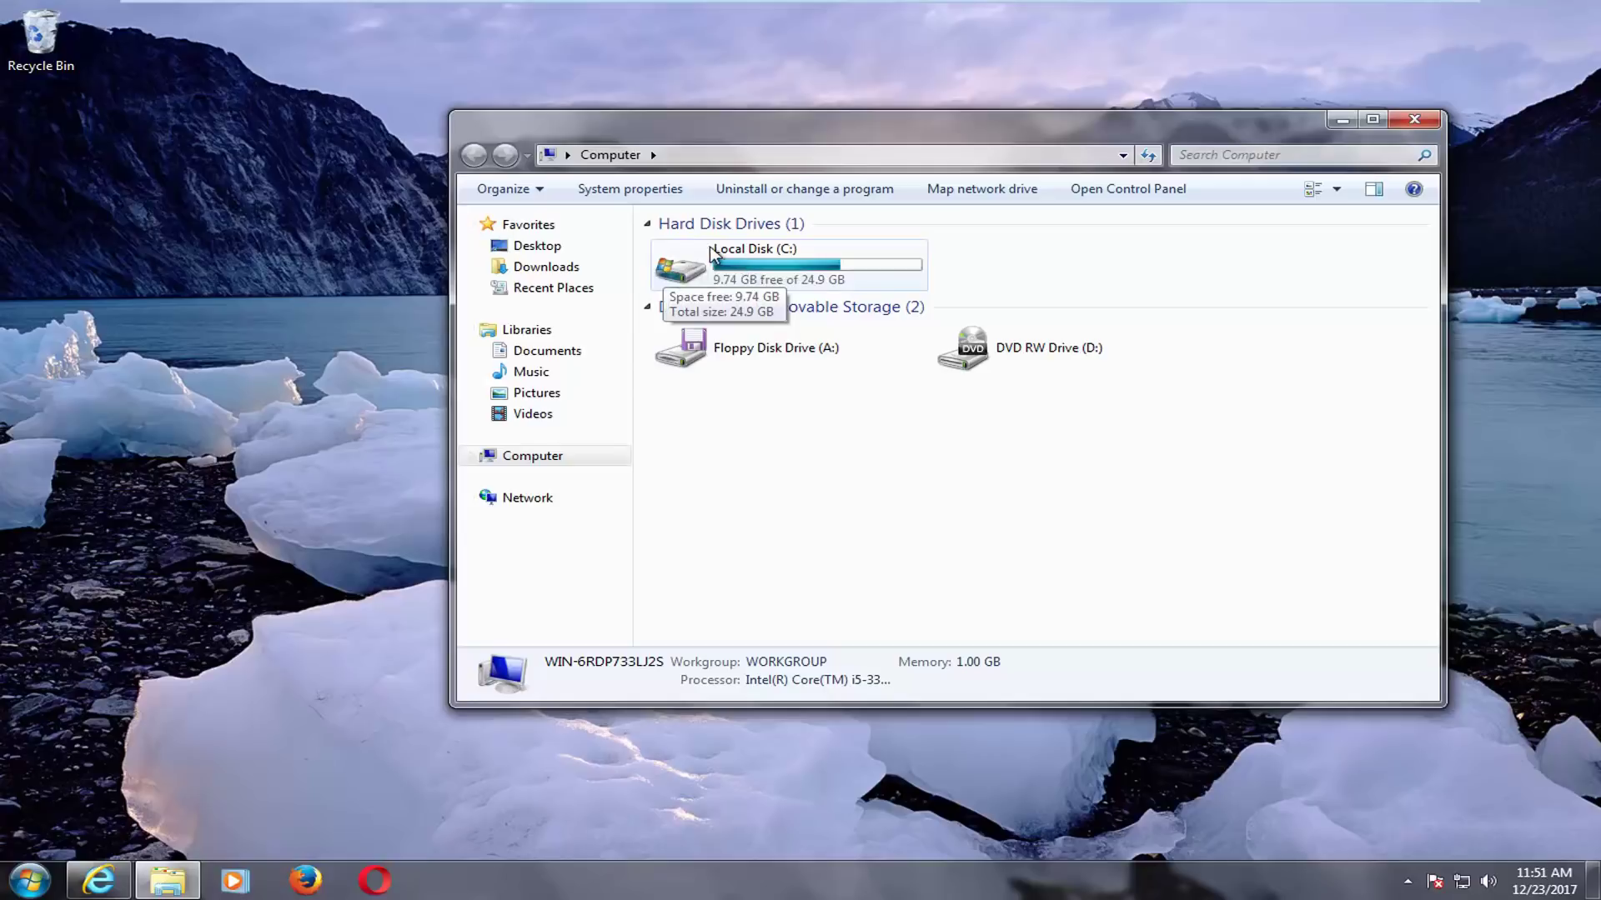
# Step: Browse from Local Disk (C:) through Windows into the SoftwareDistribution folder
pyautogui.doubleClick(830, 277)
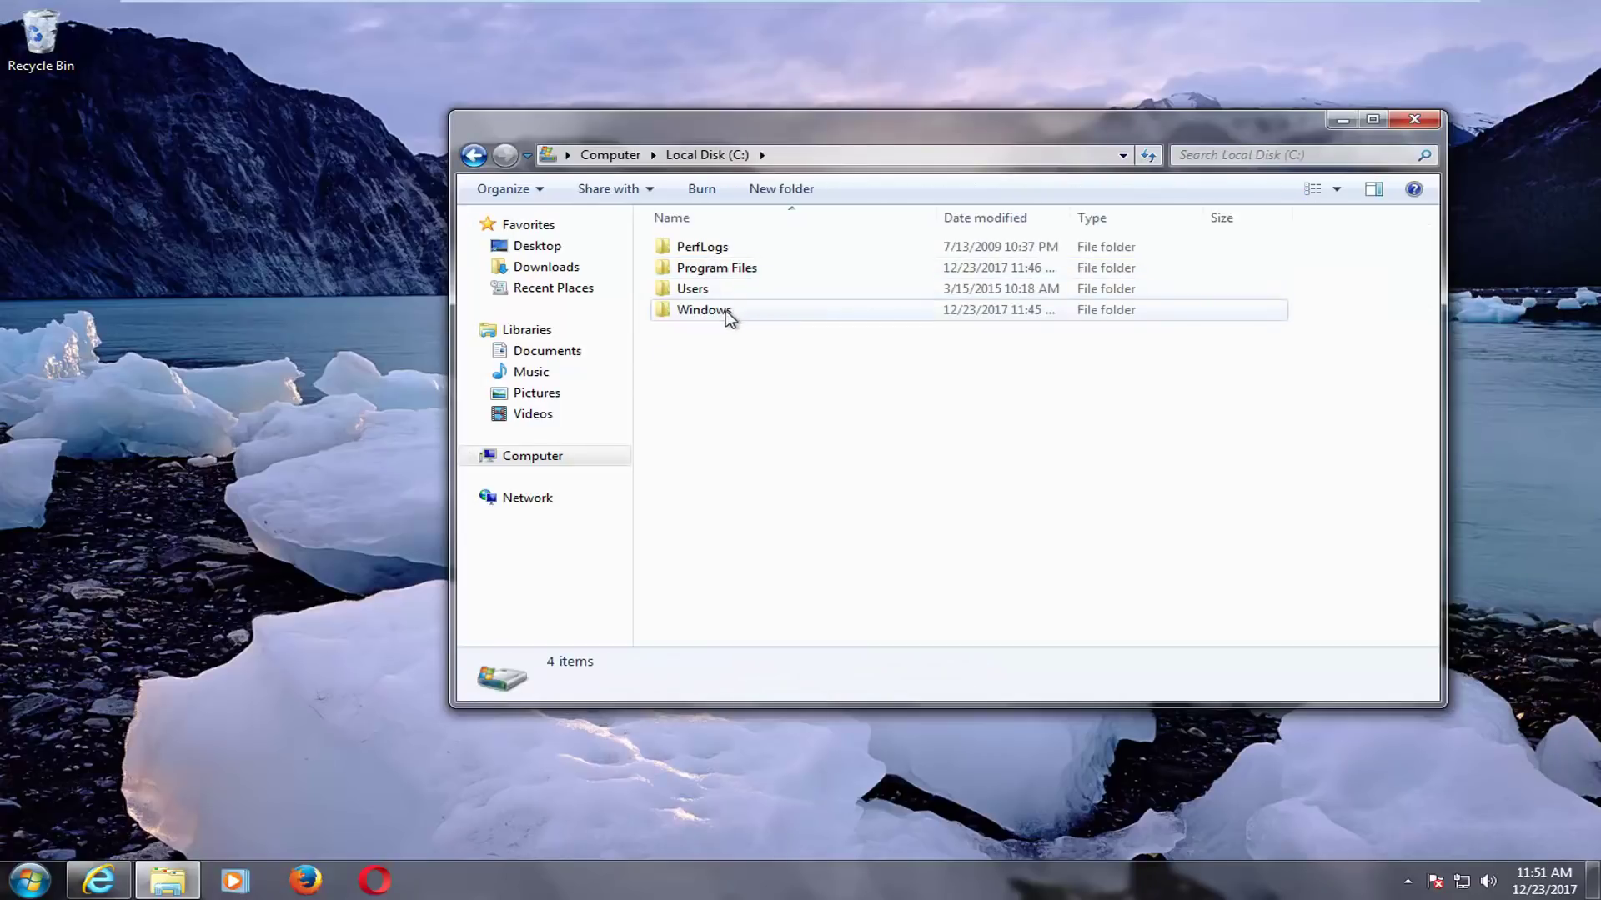
pyautogui.doubleClick(727, 313)
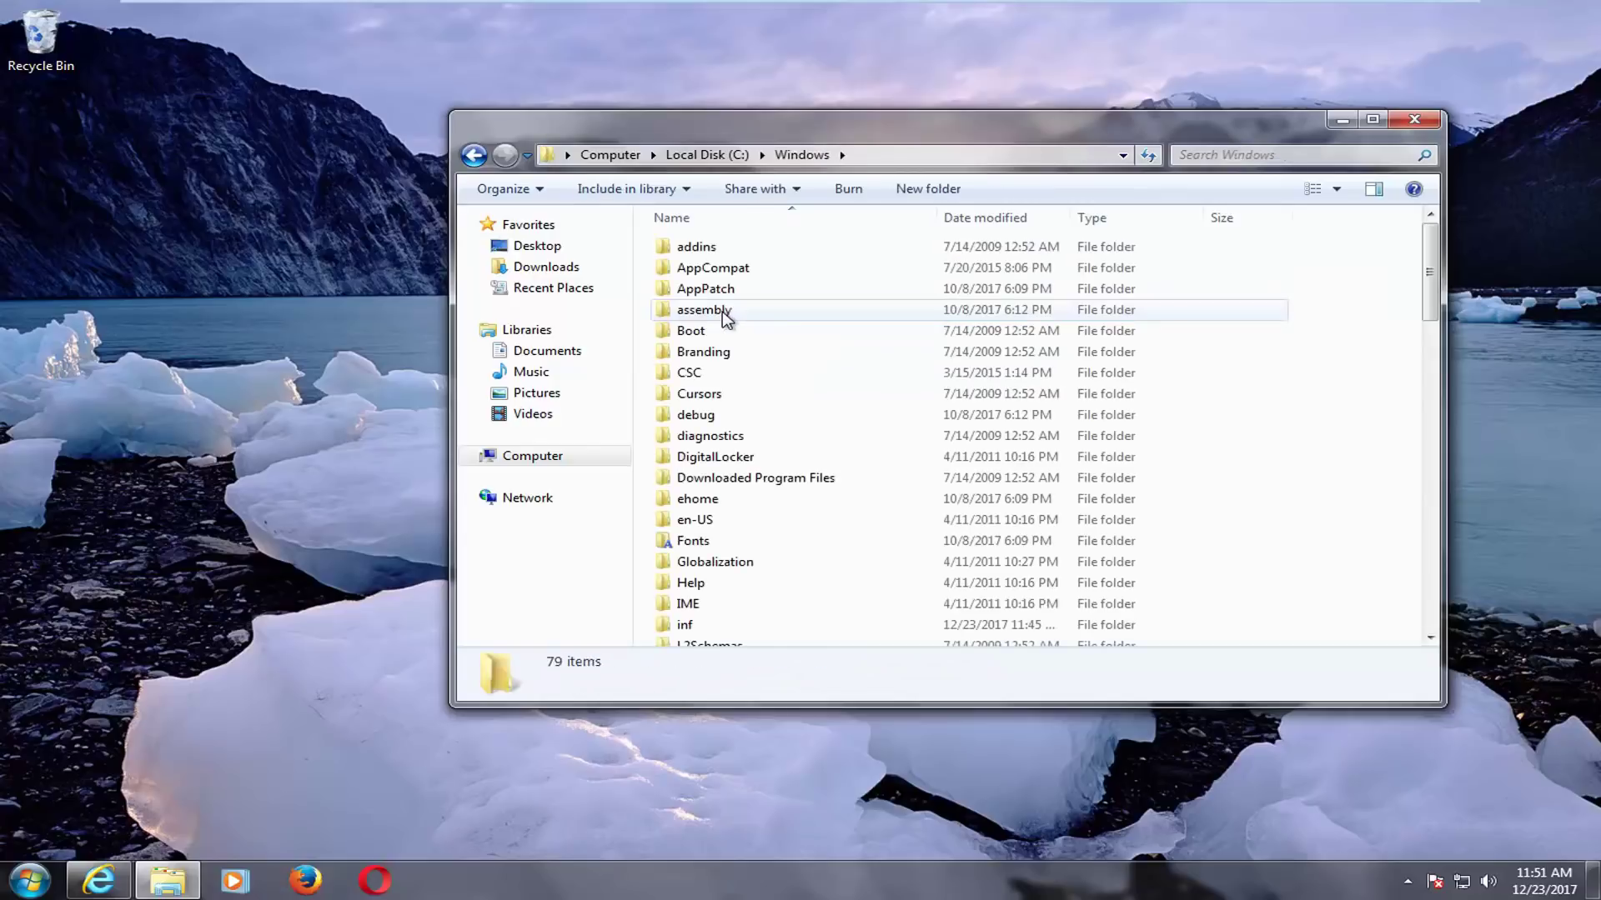
pyautogui.scroll(-9, 726, 316)
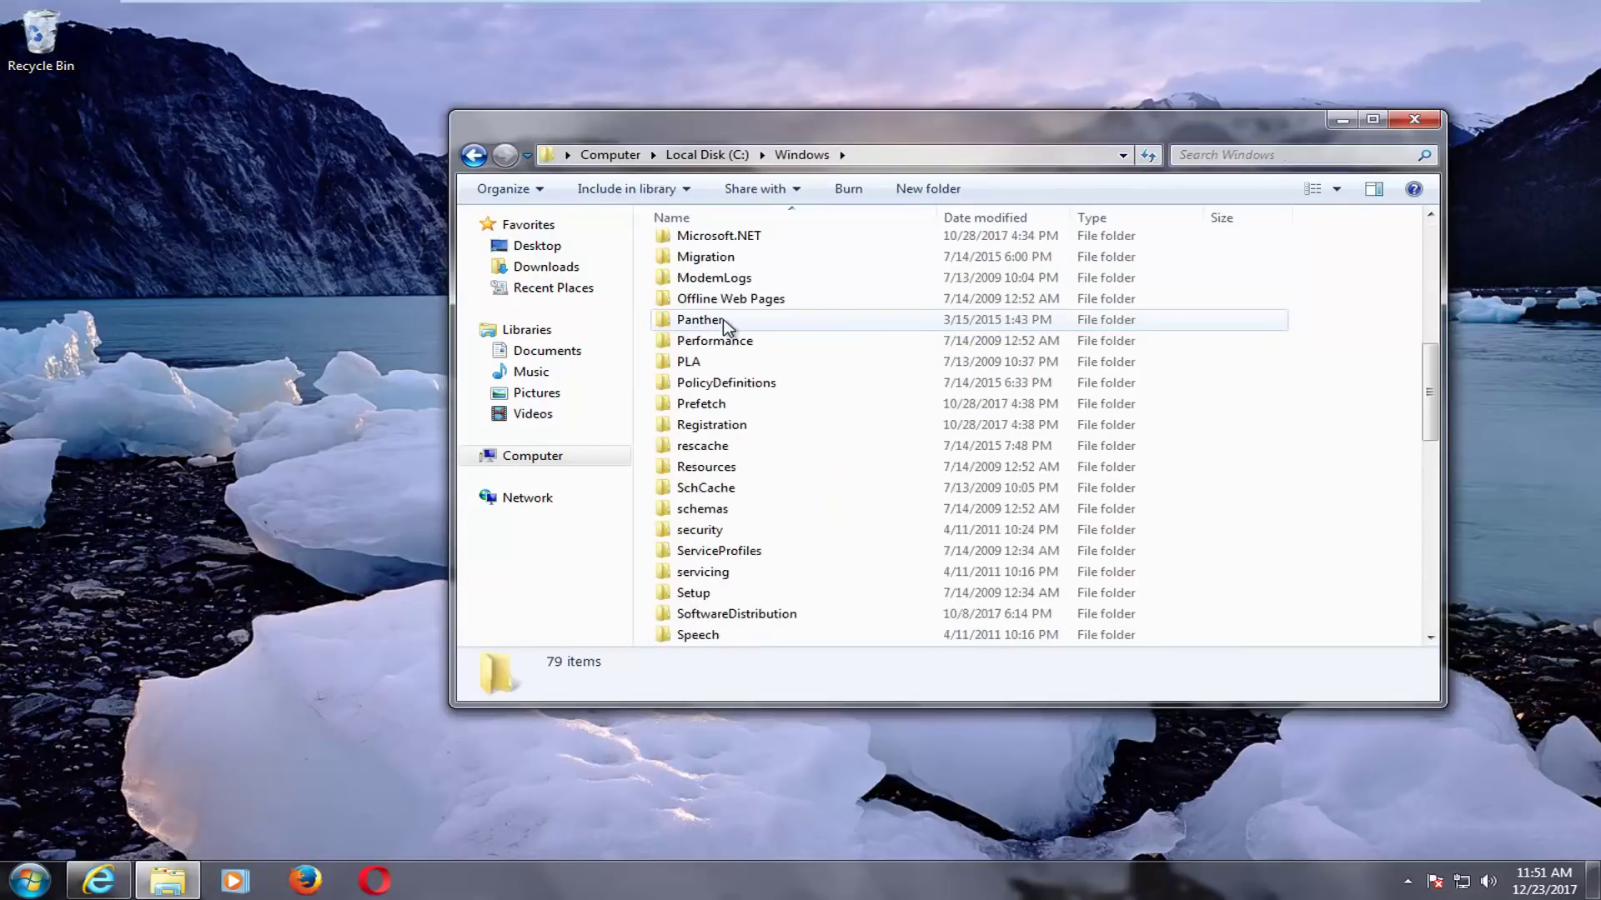
pyautogui.click(740, 552)
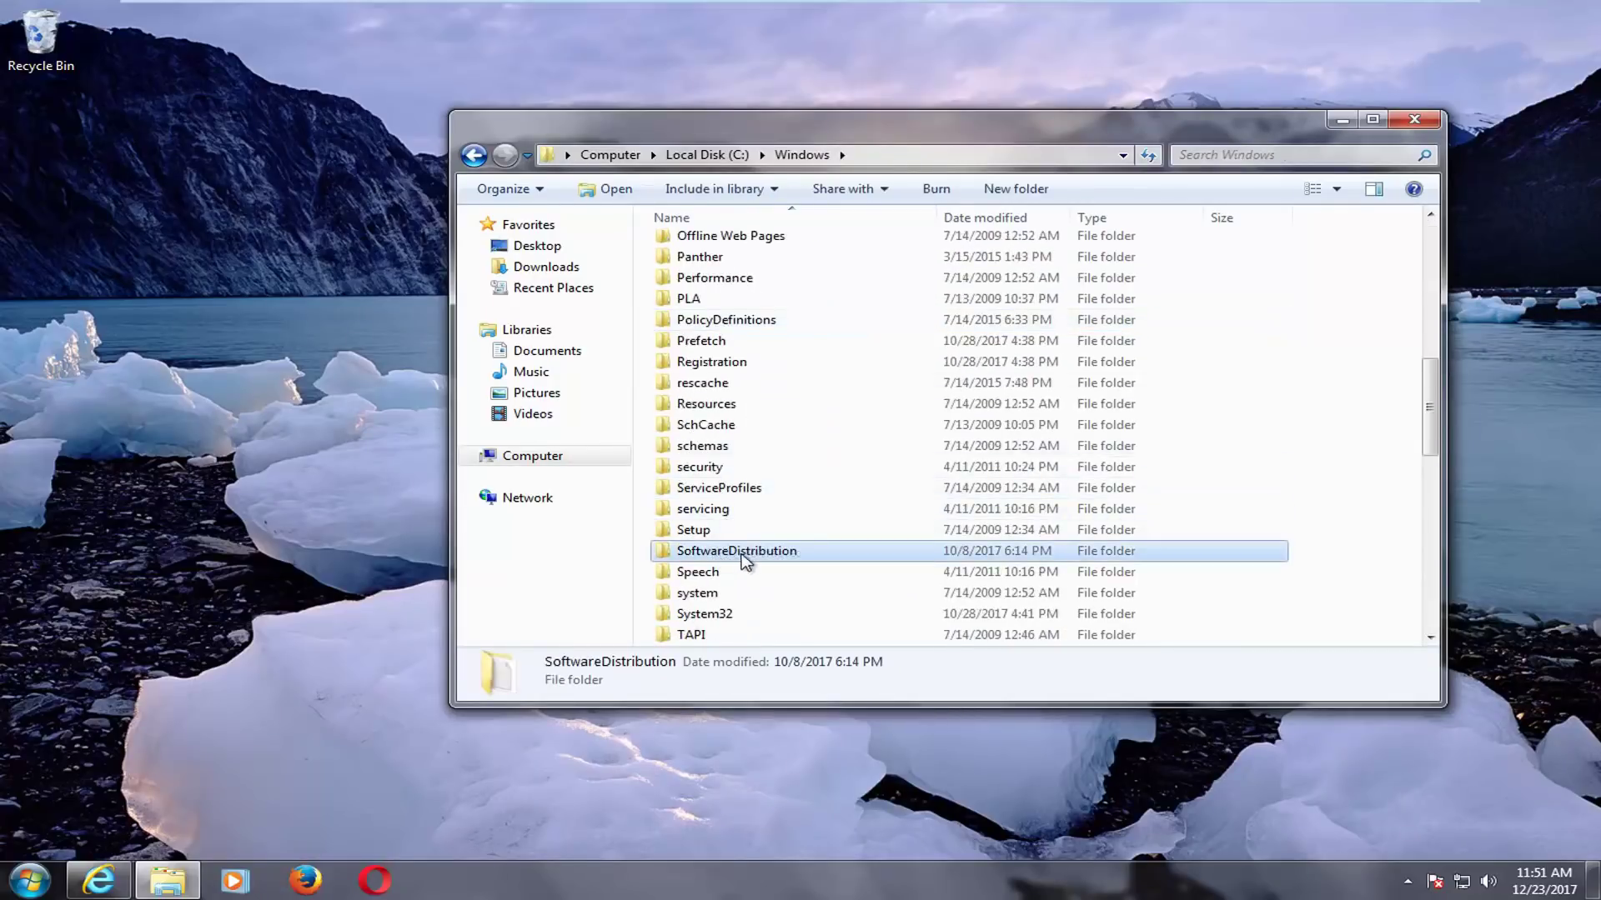
pyautogui.doubleClick(738, 551)
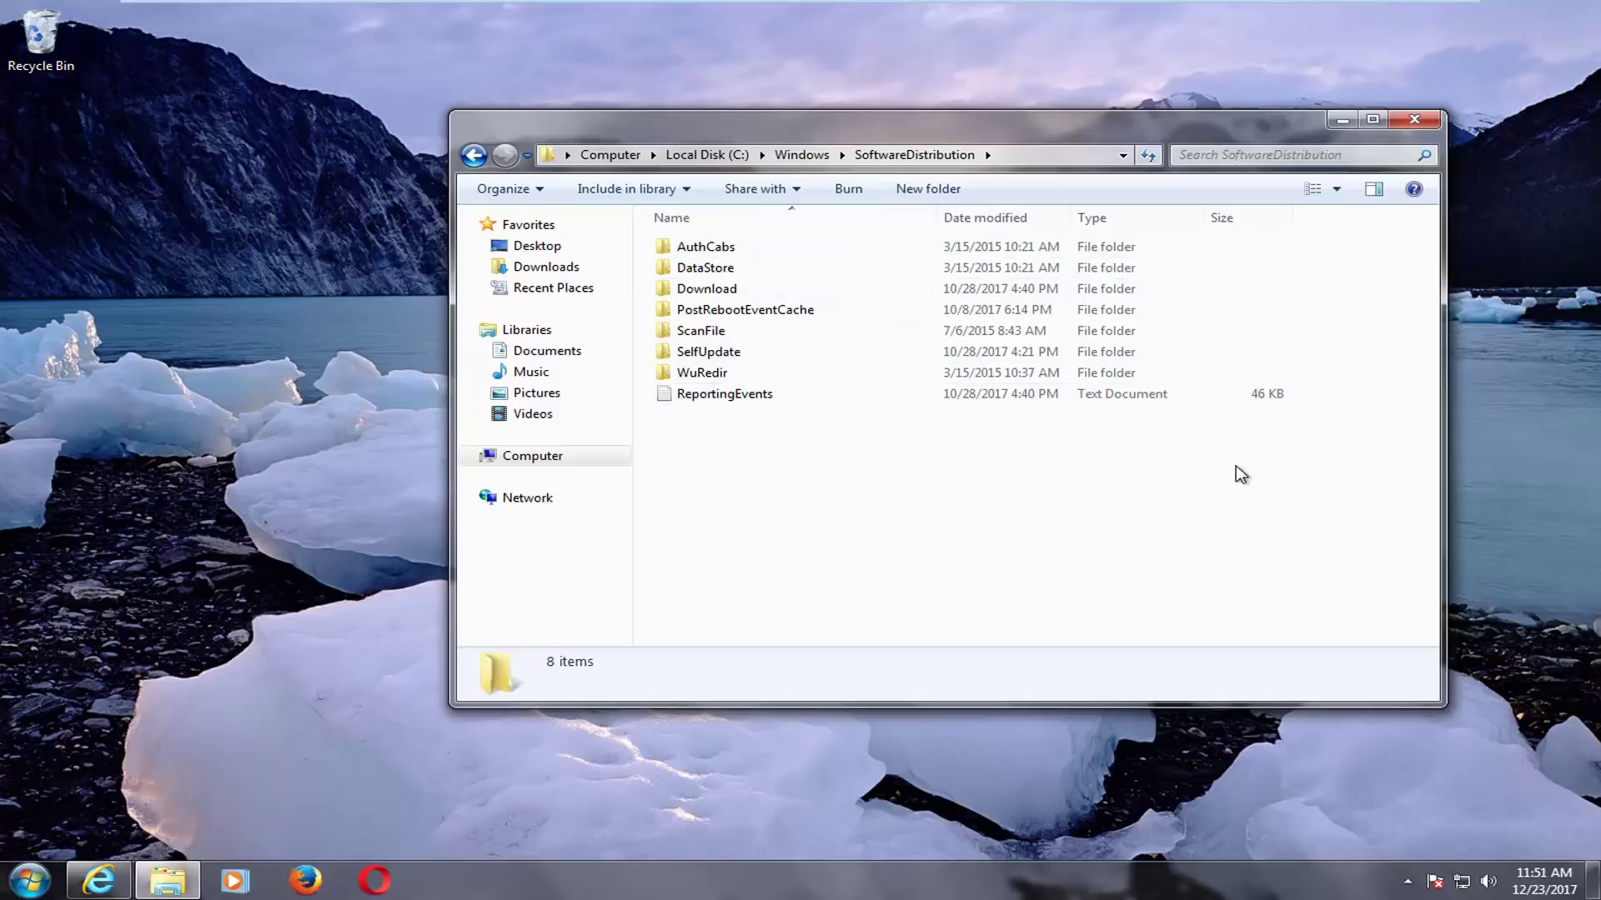
# Step: Select all 8 SoftwareDistribution items and delete them to the Recycle Bin
pyautogui.moveTo(1235, 465); pyautogui.dragTo(697, 236)
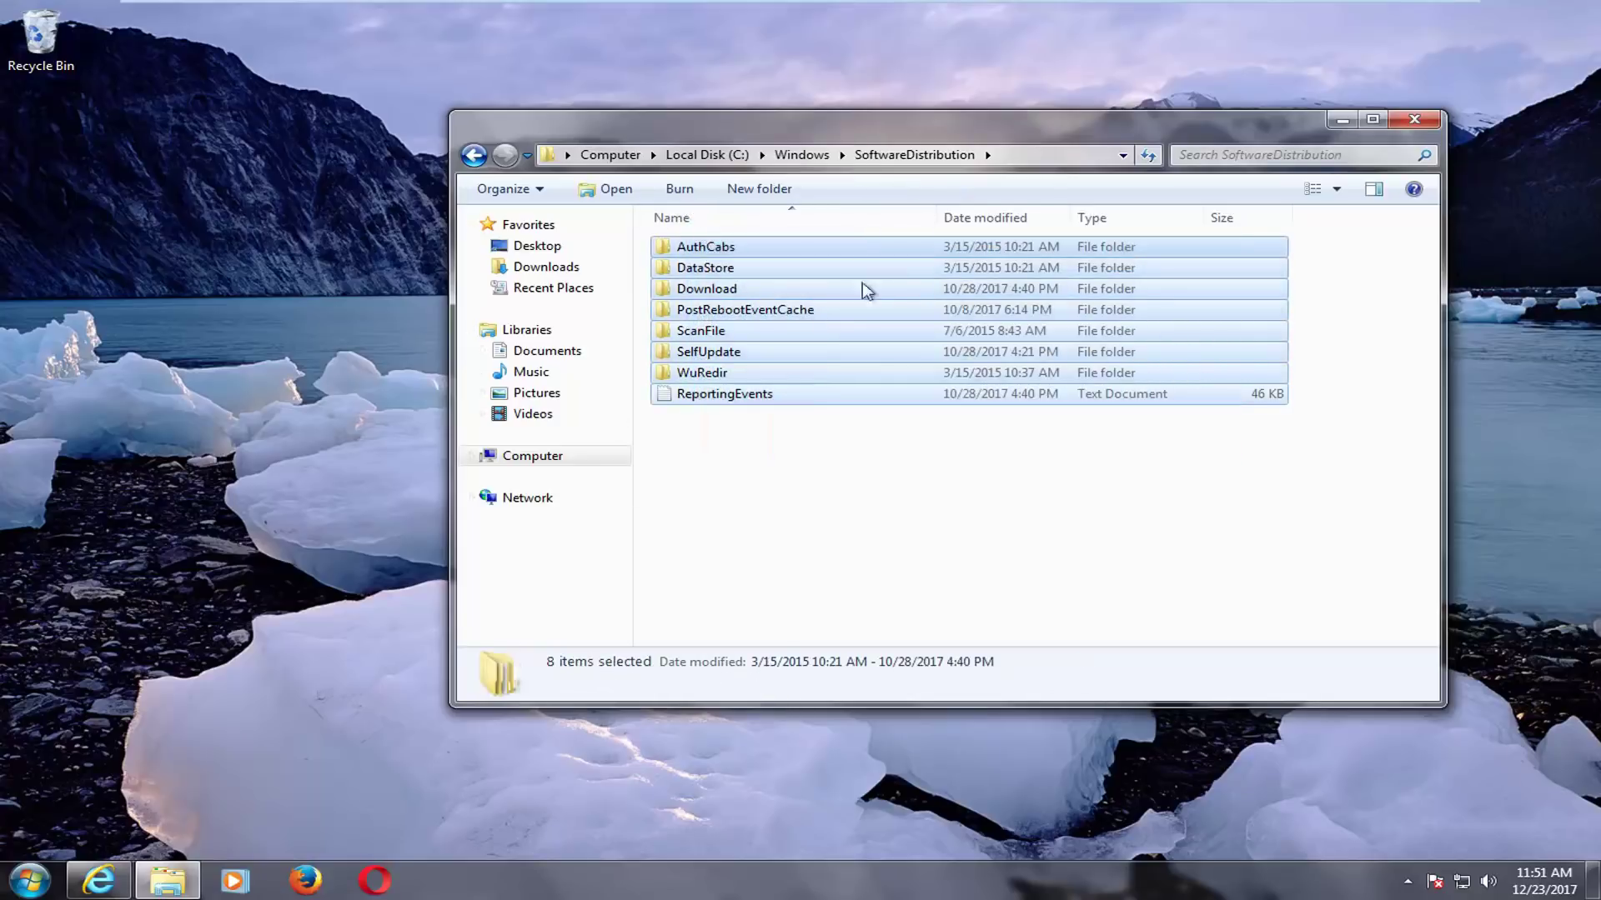
pyautogui.rightClick(759, 279)
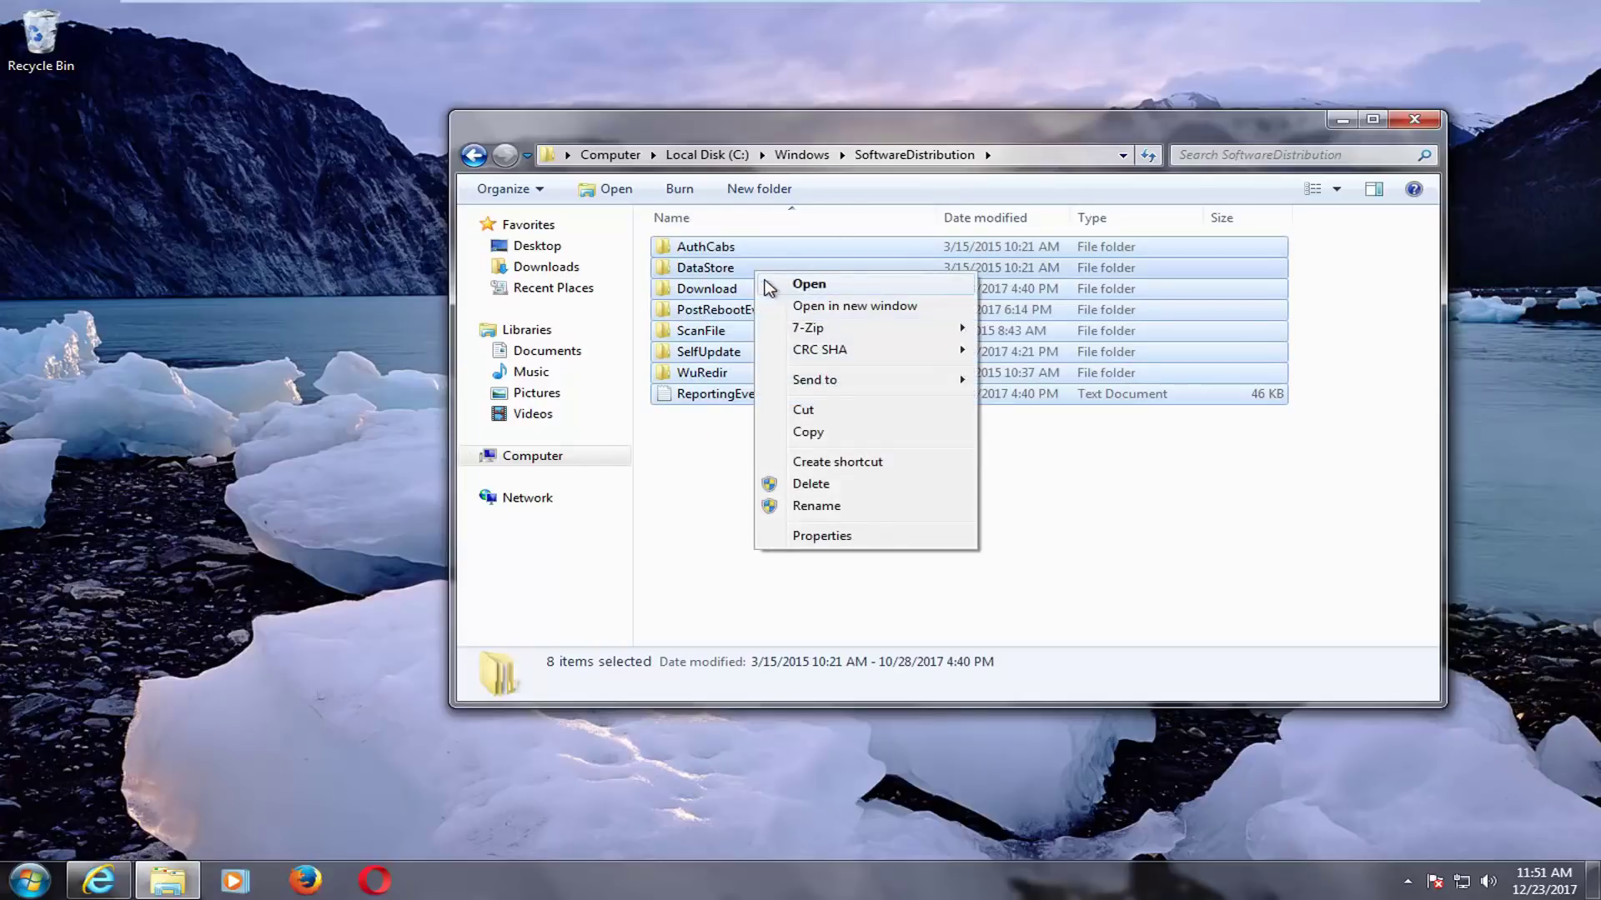
pyautogui.click(821, 485)
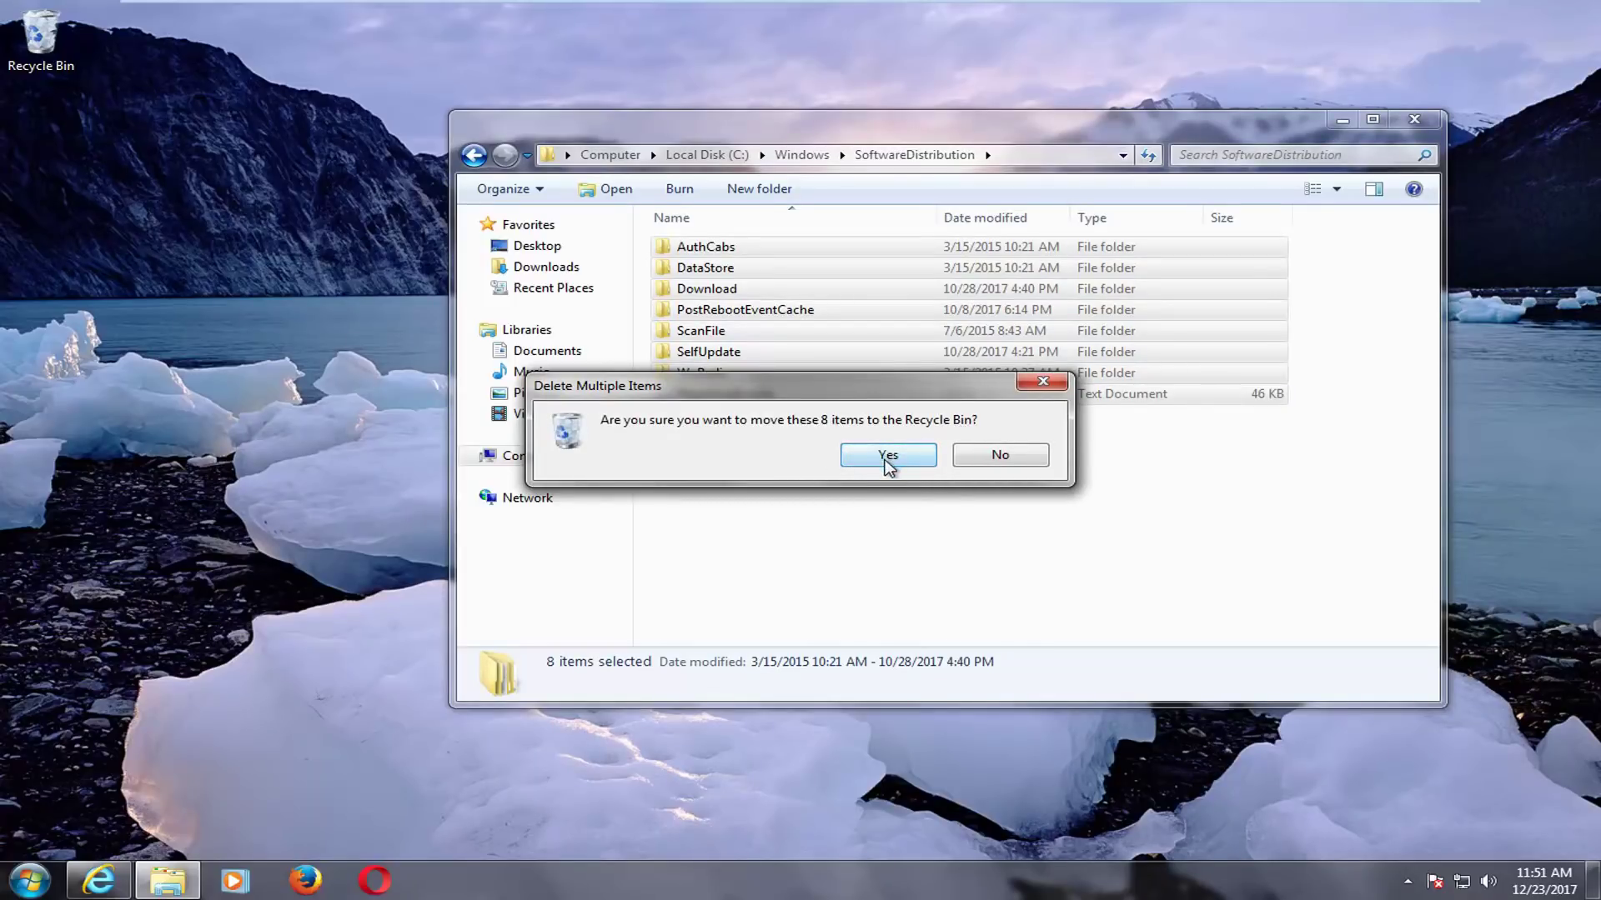
pyautogui.click(888, 463)
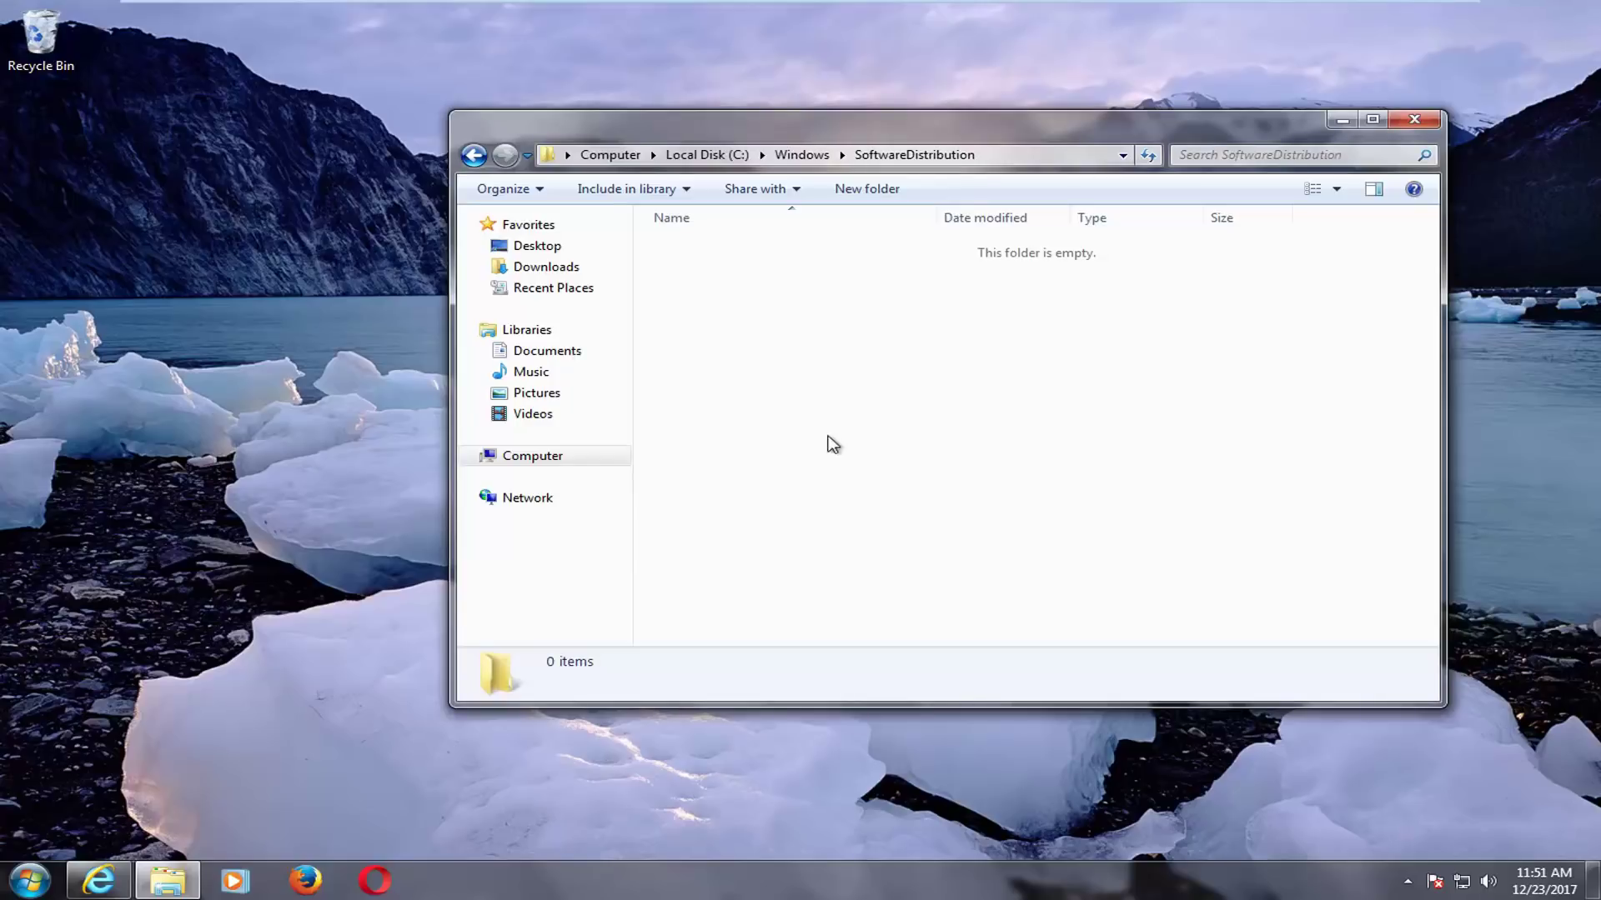
# Step: Close the empty SoftwareDistribution Explorer window
pyautogui.click(1415, 121)
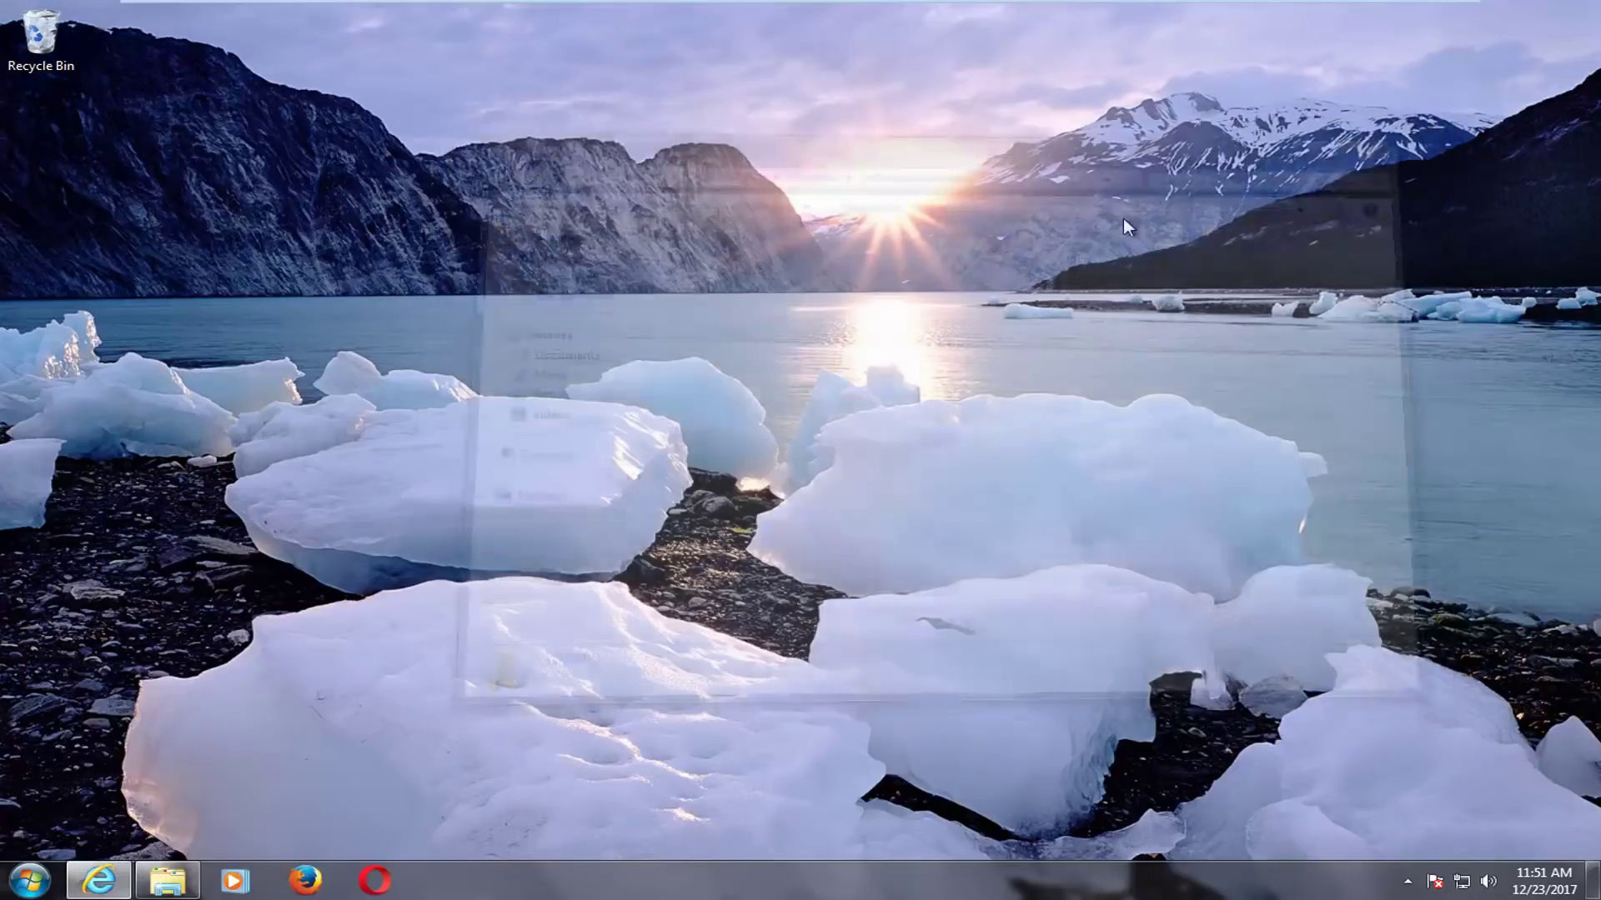